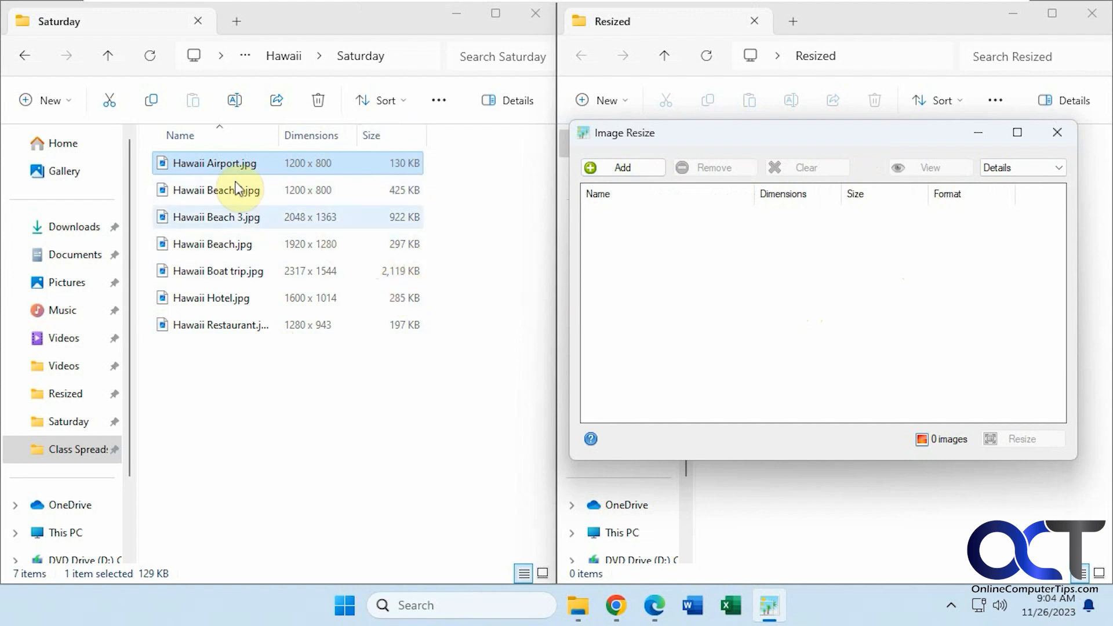
Add all seven Hawaii images from the Saturday folder to the Image Resize list.
shift+click(223, 325)
drag(235, 252, 733, 286)
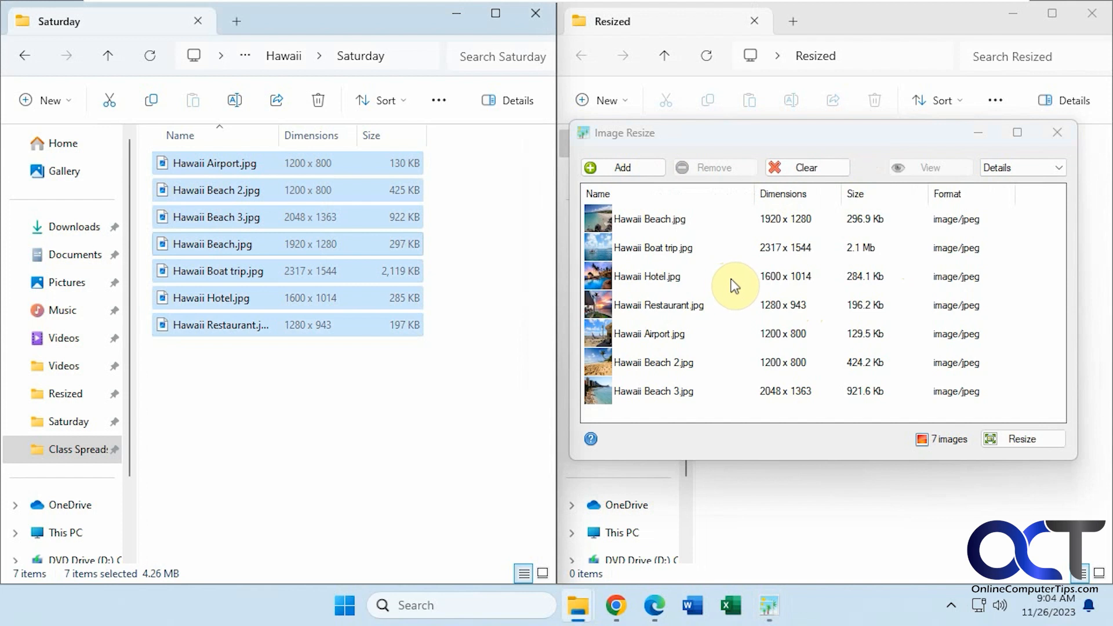
click(1031, 167)
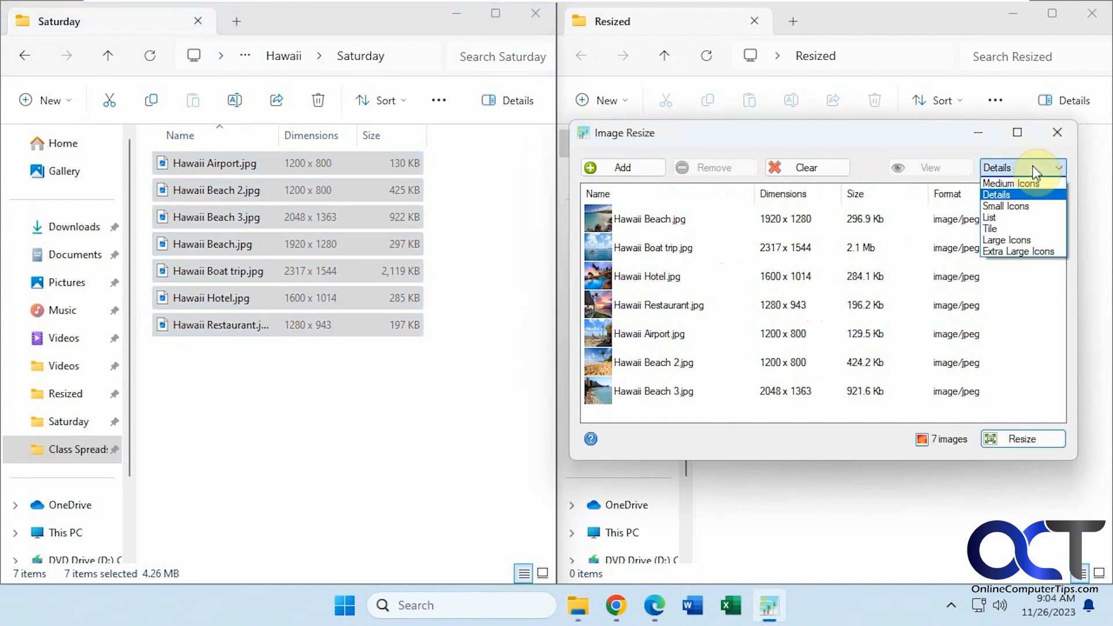
click(1032, 166)
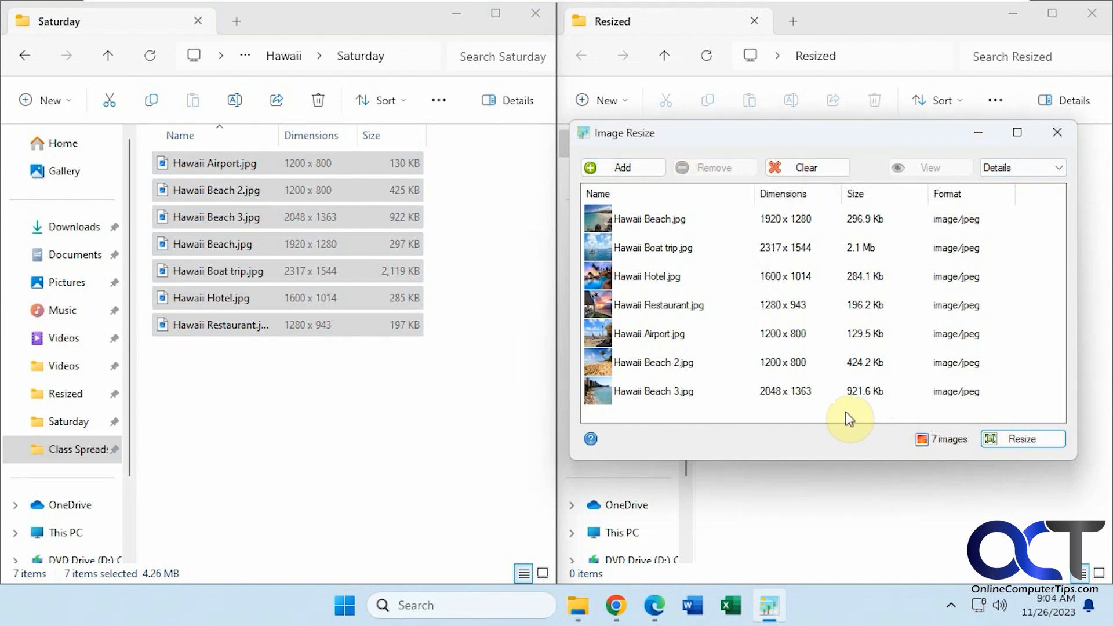
Resize the listed images by percentage, with 50% width and 50% height, into the Resized folder.
click(1014, 438)
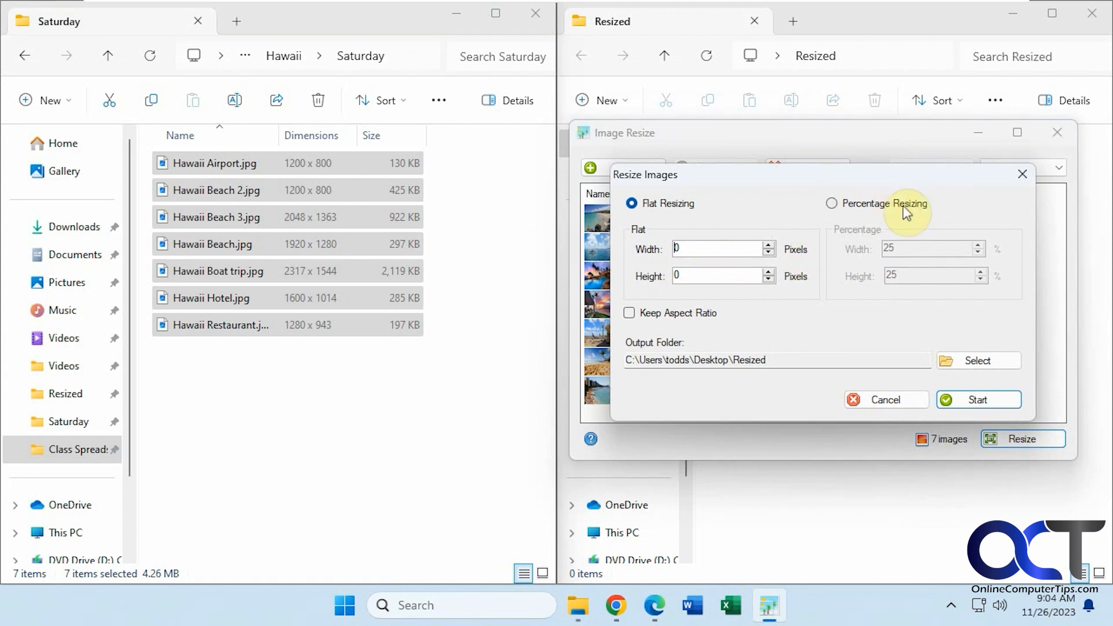
click(830, 207)
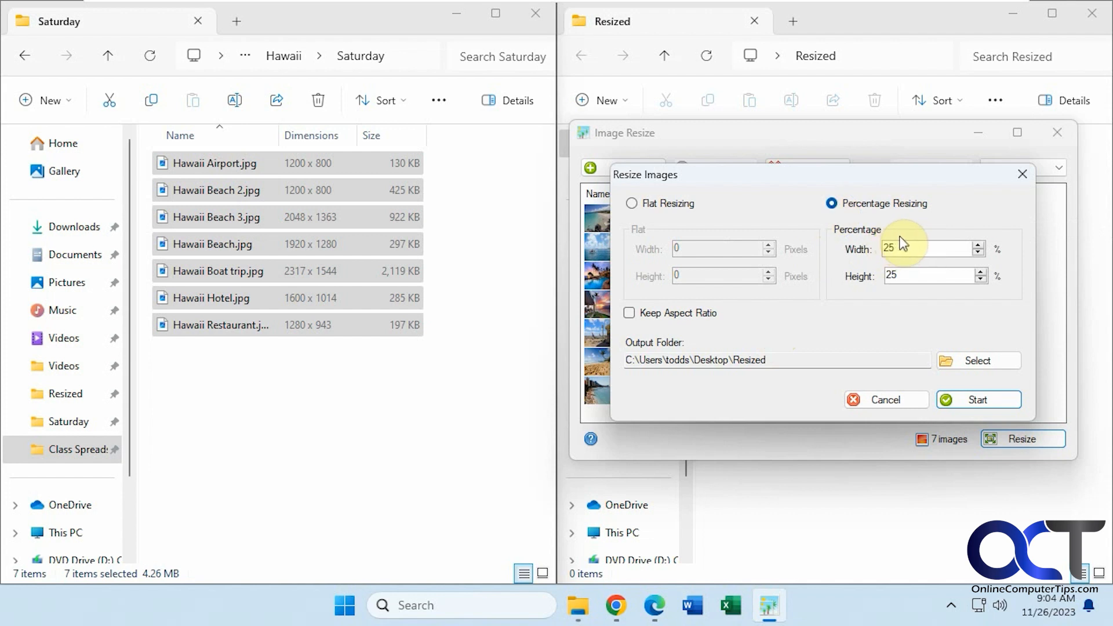
text(5050)
click(971, 401)
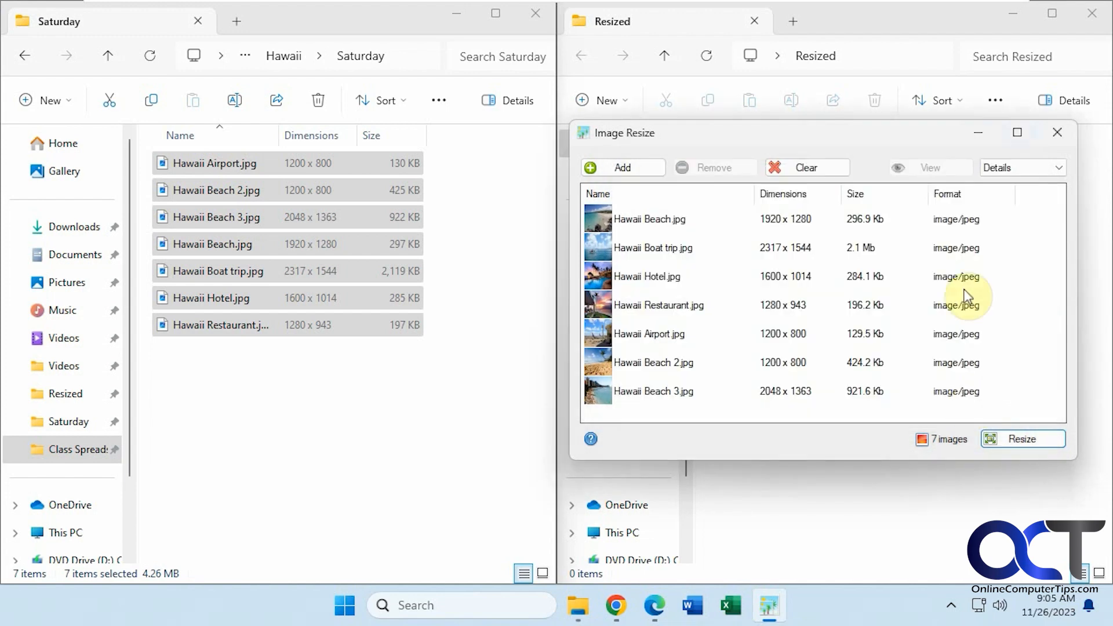
Bring the Resized folder into view and widen its Name column to show the full file names.
click(972, 138)
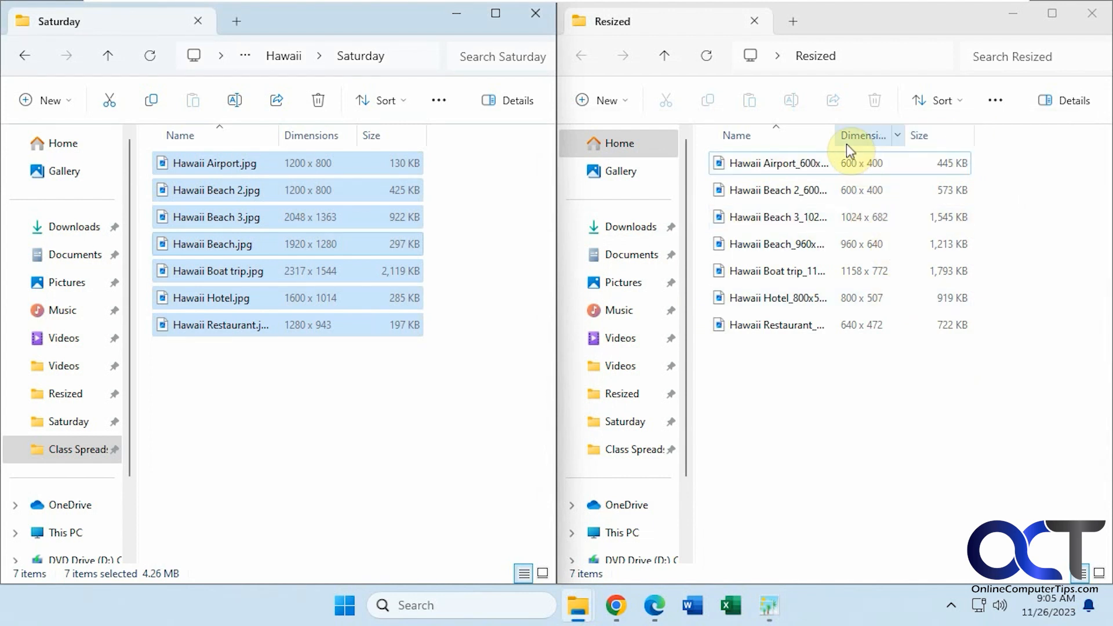
drag(835, 136, 879, 137)
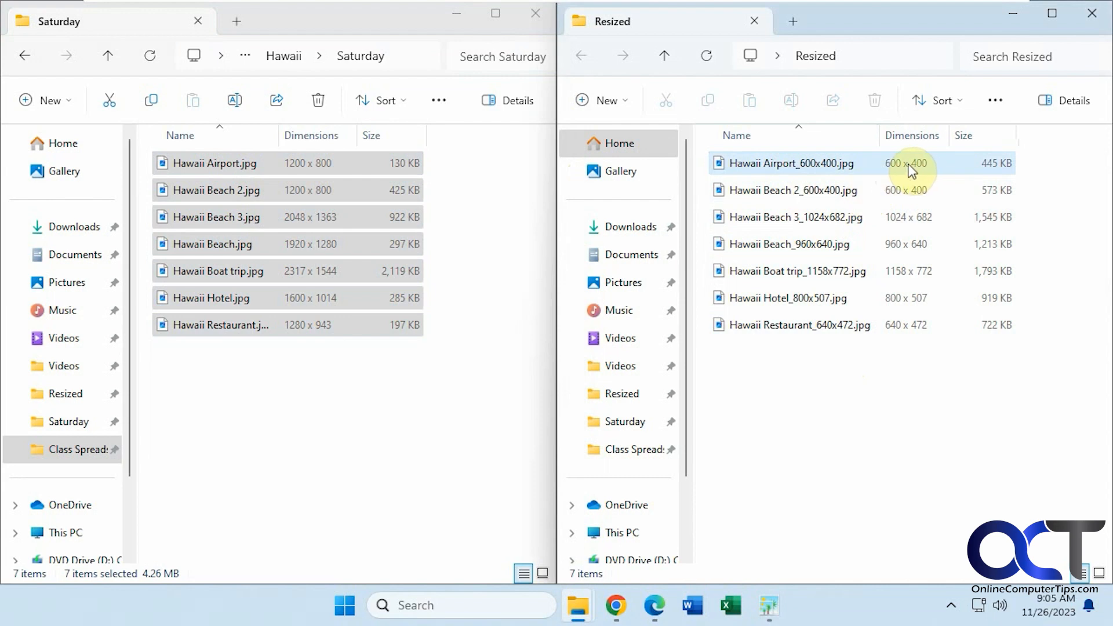
Compare the original Hawaii Airport.jpg with Hawaii Airport_600x400.jpg in maximized photo windows, and close both.
double_click(248, 166)
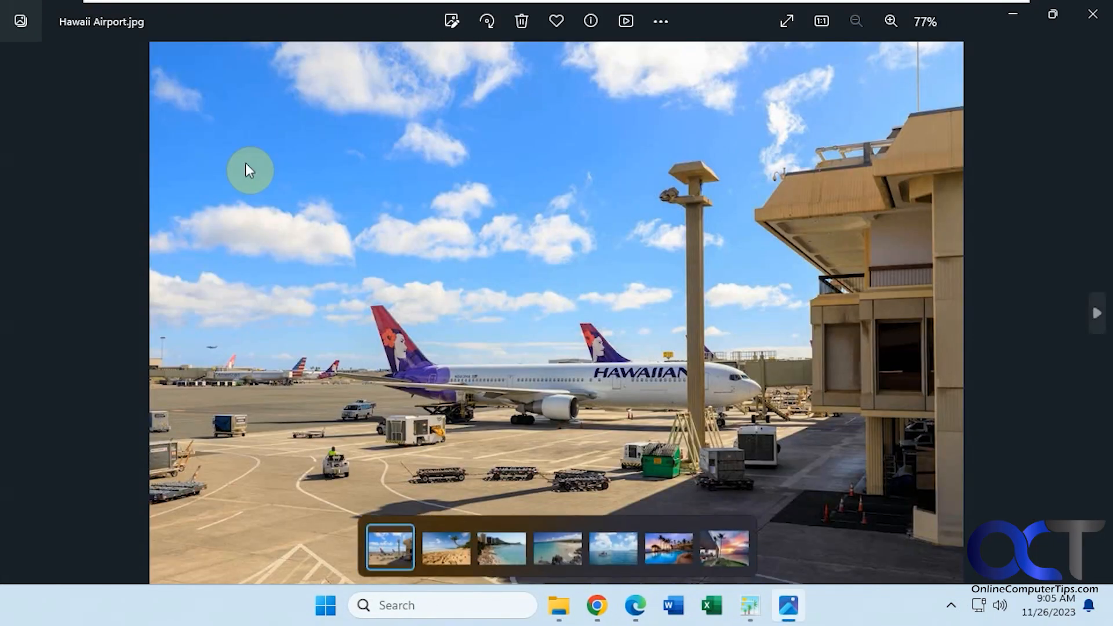
mouse_move(559, 613)
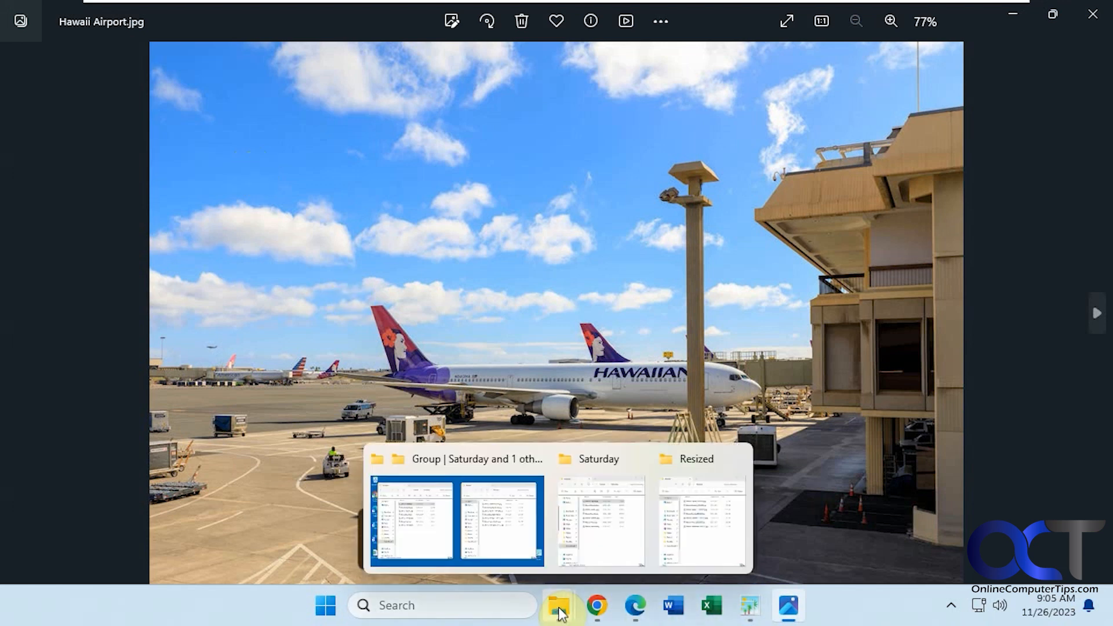
click(703, 537)
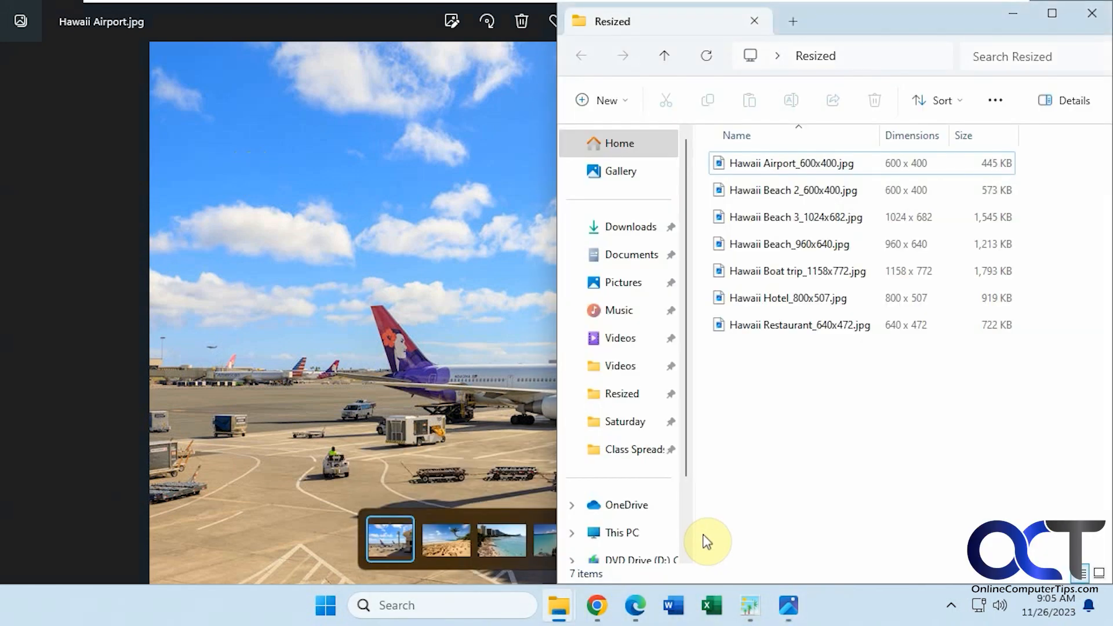
double_click(822, 167)
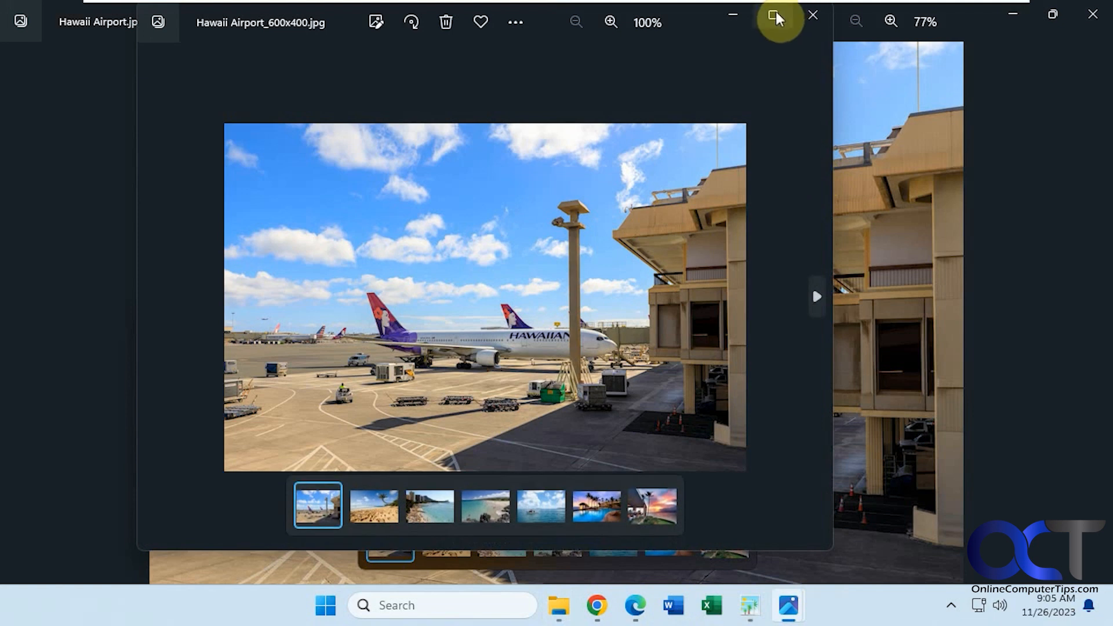
click(776, 16)
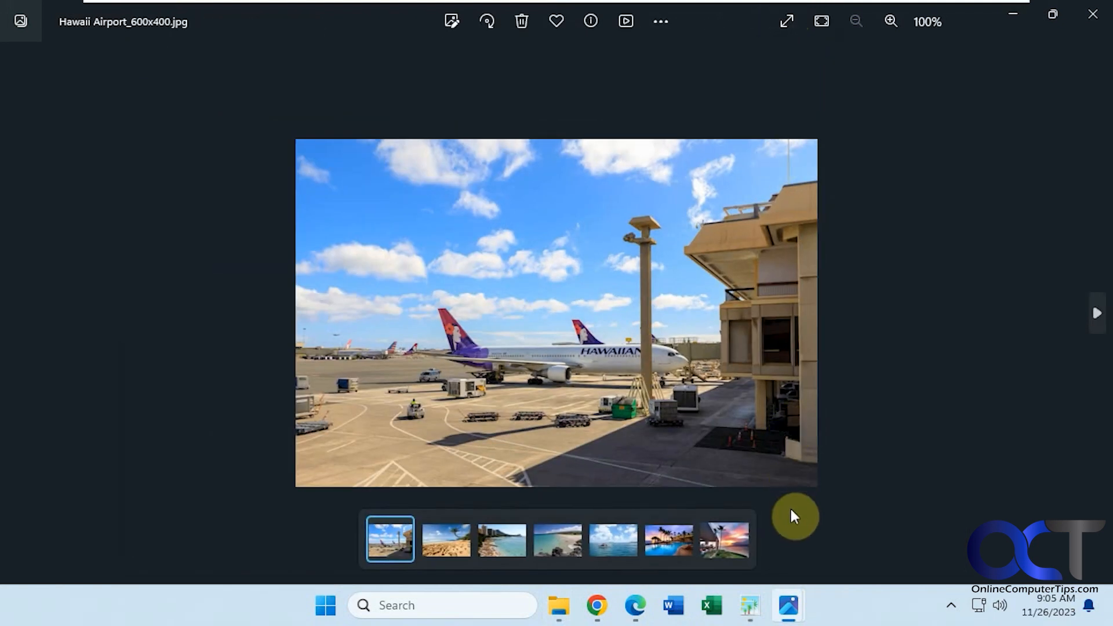
mouse_move(788, 605)
click(735, 546)
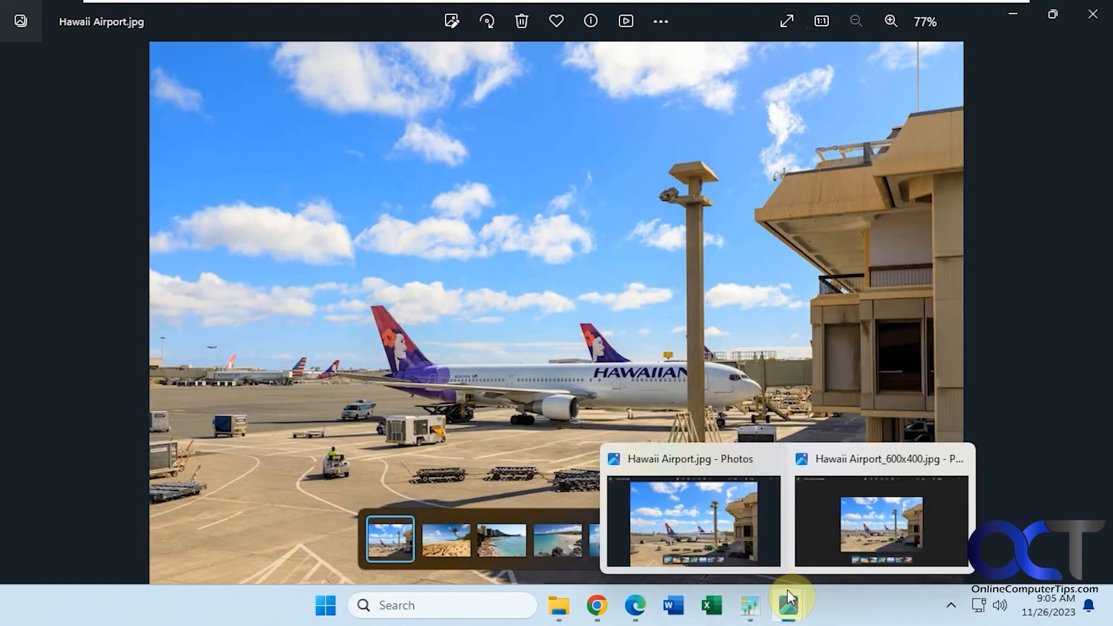
click(846, 528)
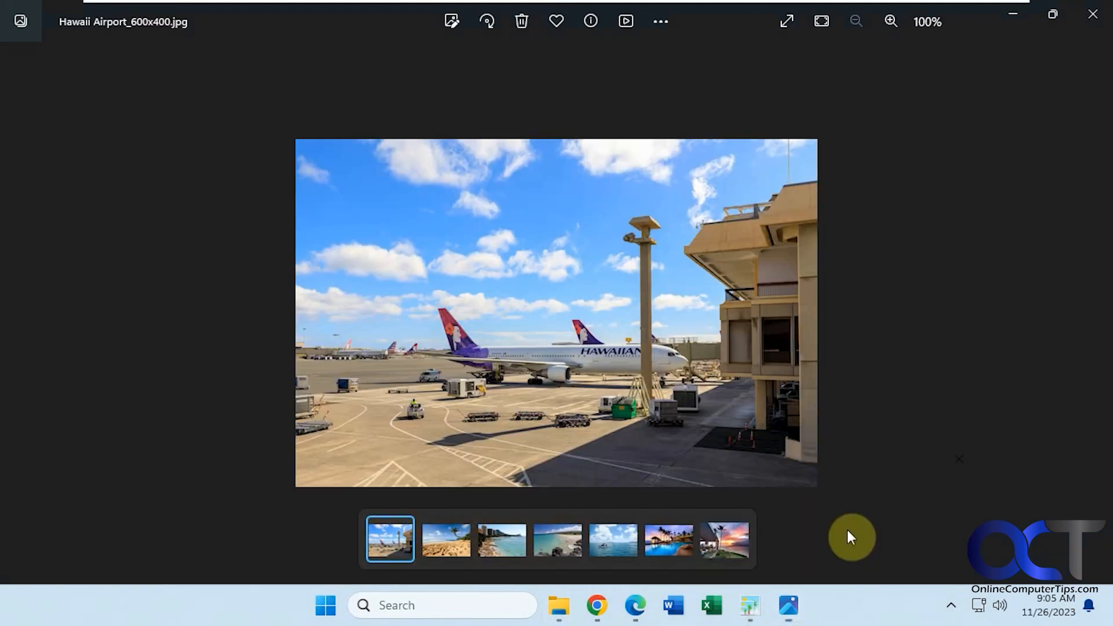
click(1093, 15)
click(1078, 15)
Delete all the half-size images from the Resized folder.
drag(816, 262, 762, 173)
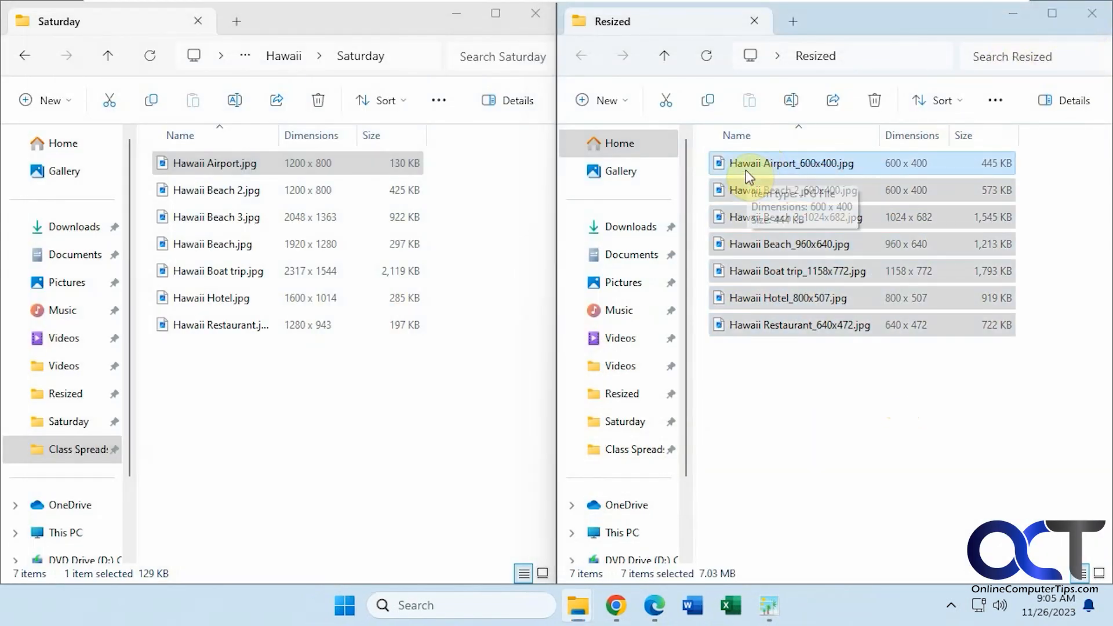
key(Delete)
Resize the listed images in Image Resize with flat resizing at a width of 300 pixels, keeping the aspect ratio.
click(770, 606)
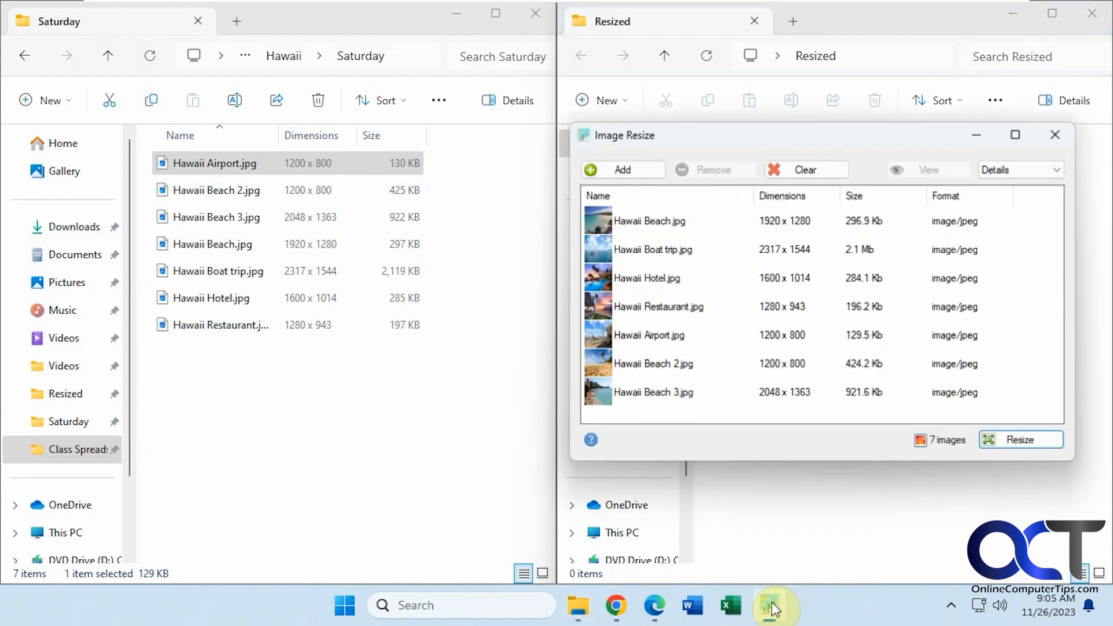
click(995, 440)
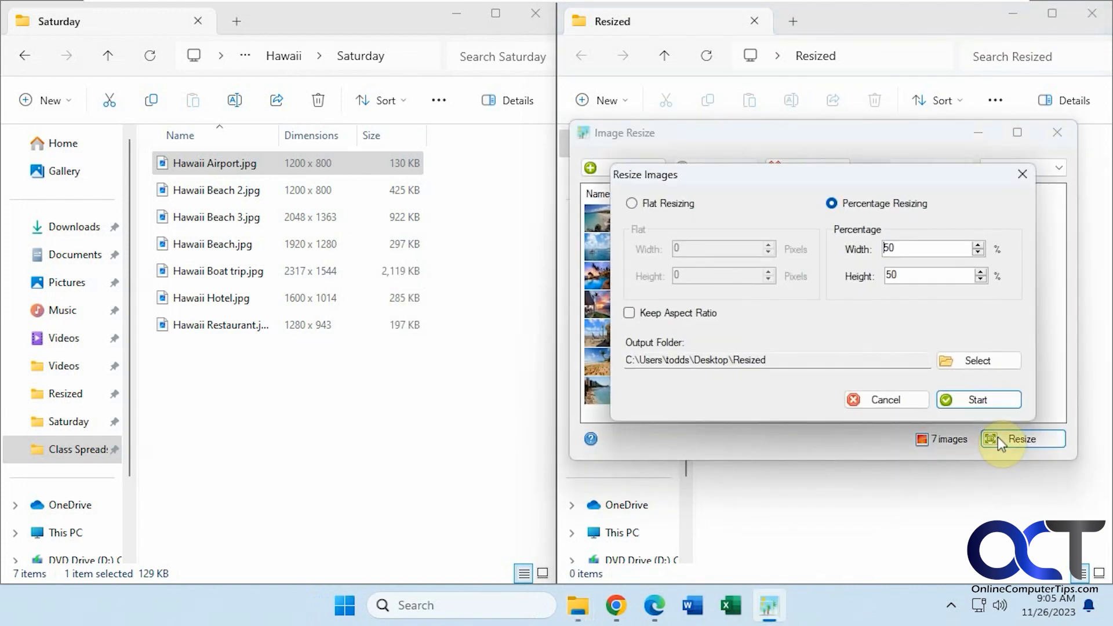
click(692, 206)
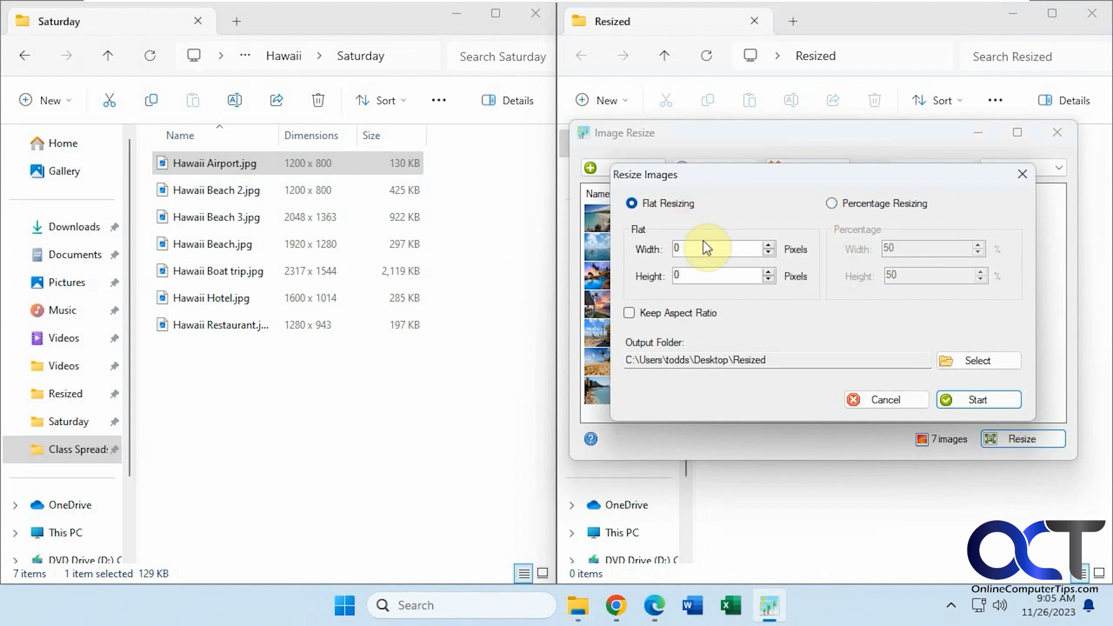
click(286, 170)
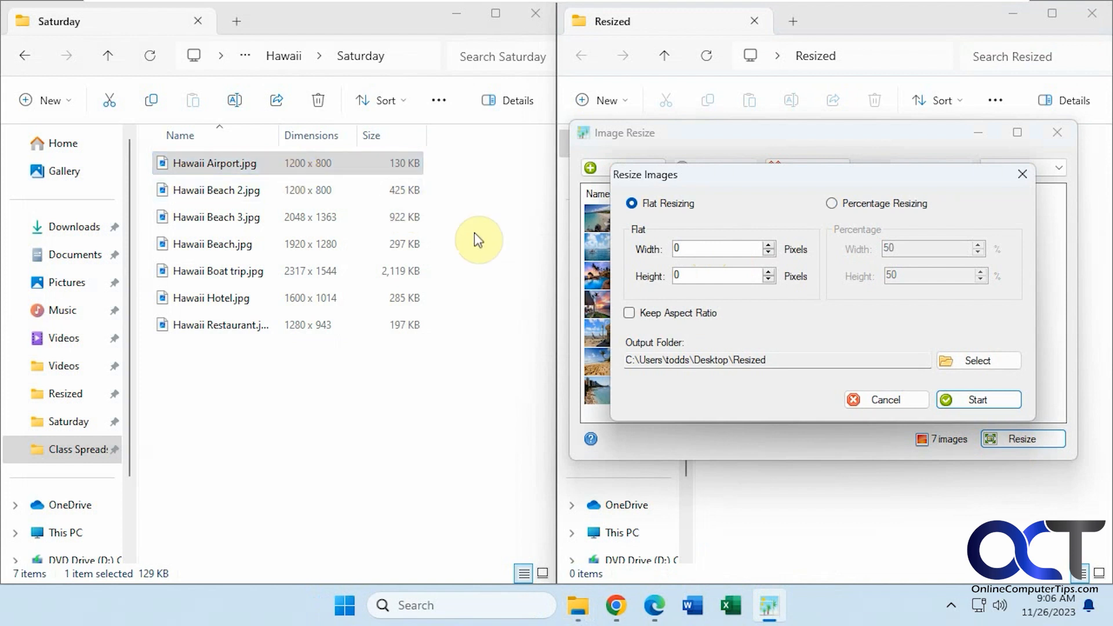
click(693, 248)
double_click(694, 248)
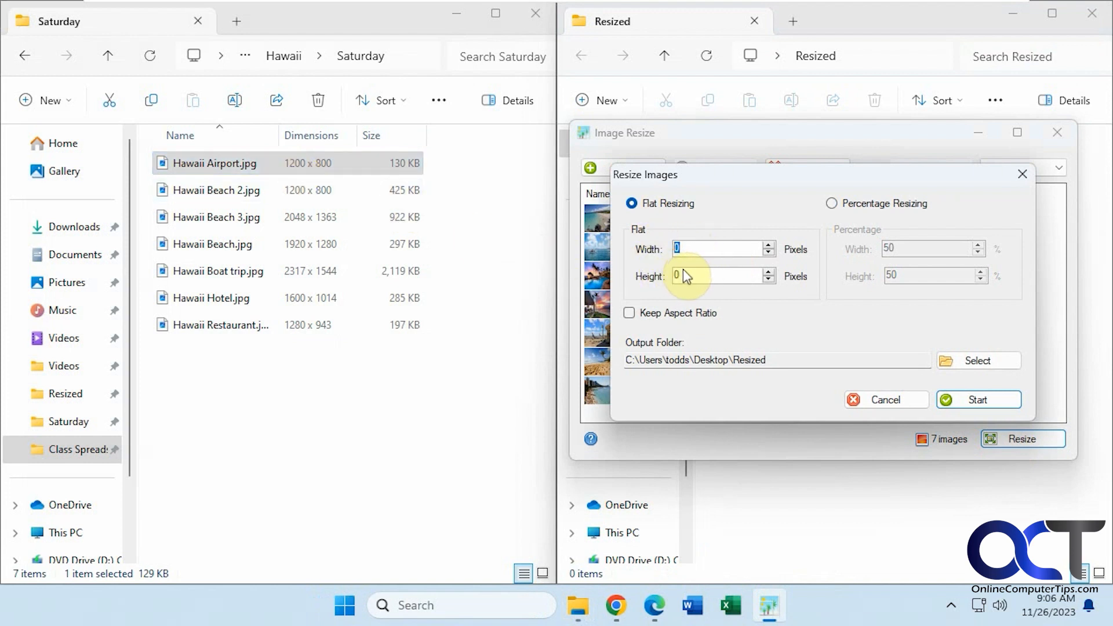
text(300)
click(962, 399)
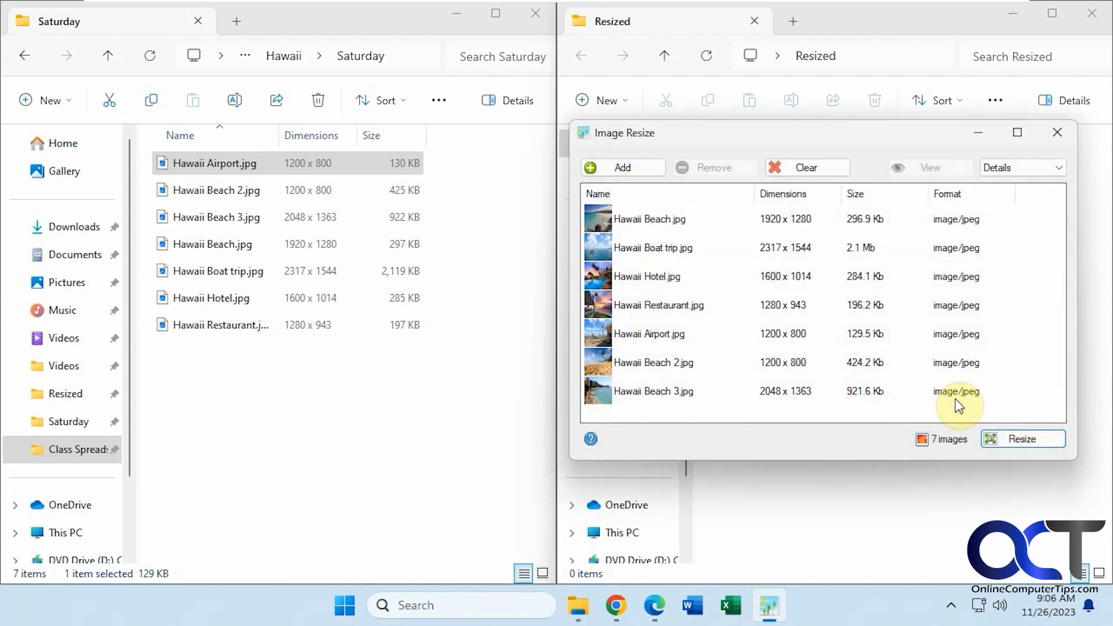
Check the new files in the Resized folder and view Hawaii Airport_300x200.jpg.
click(958, 533)
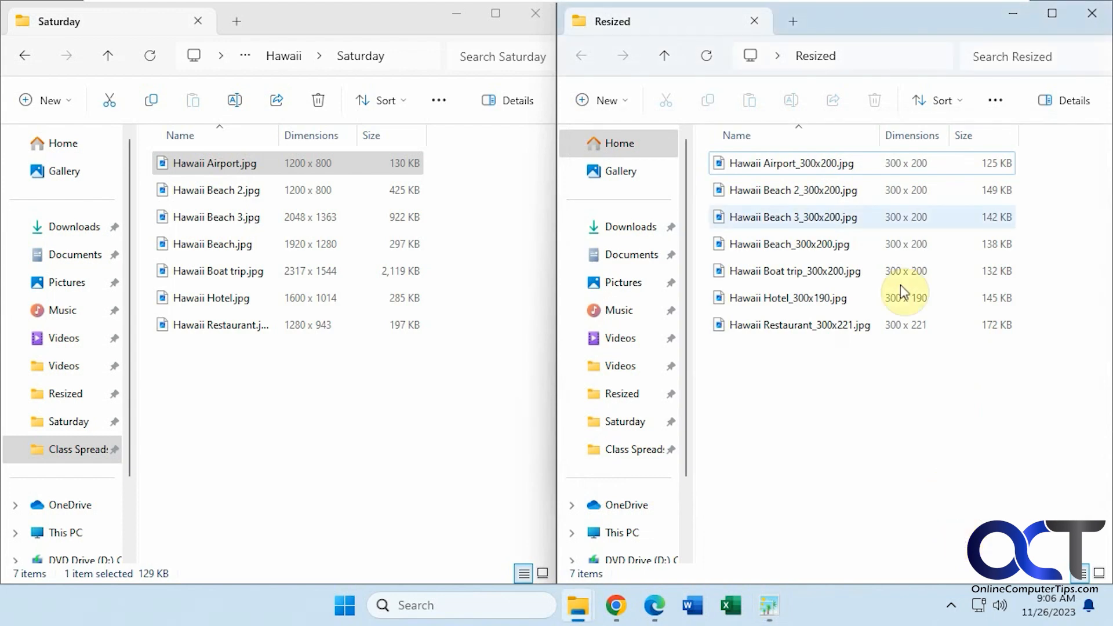
double_click(818, 167)
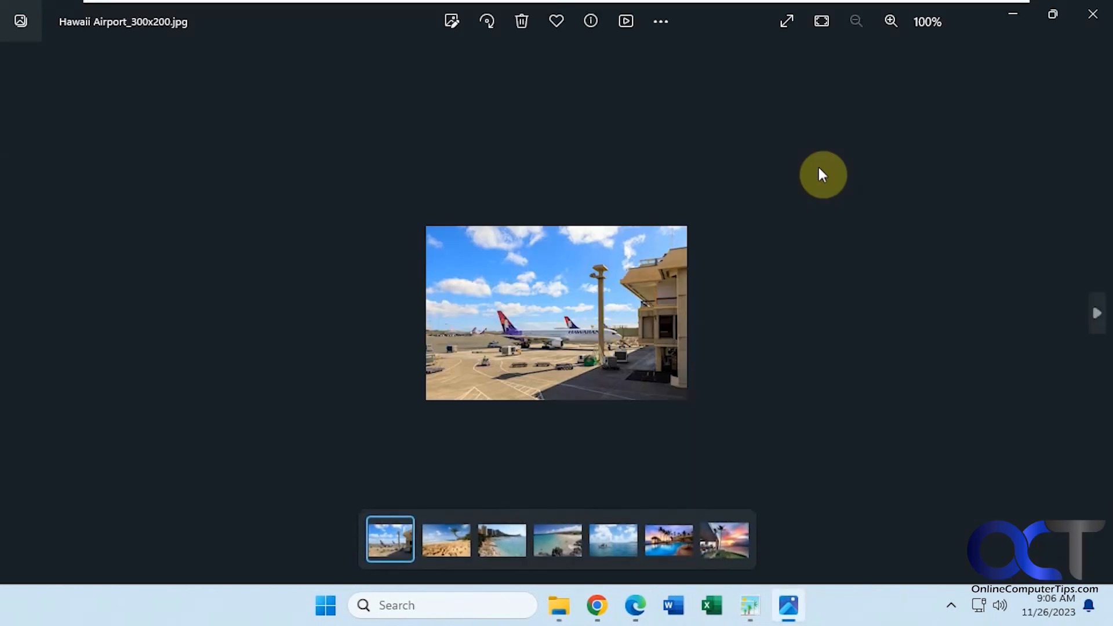
click(1092, 14)
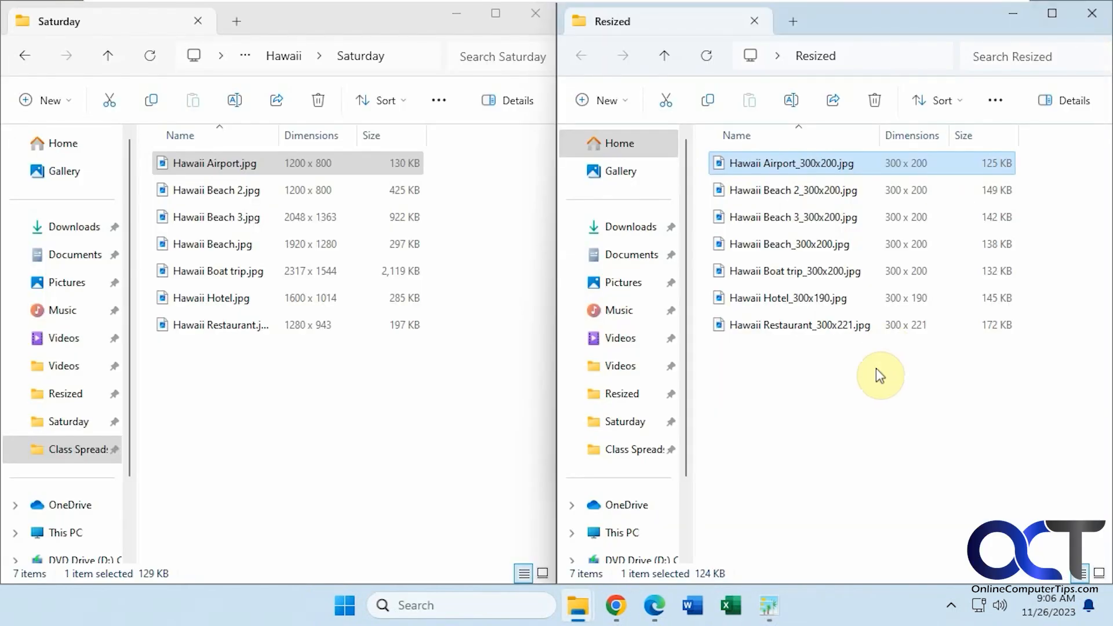
Permanently delete all the 300-pixel-wide images from the Resized folder.
drag(893, 390, 764, 163)
key(shift+Delete)
key(Return)
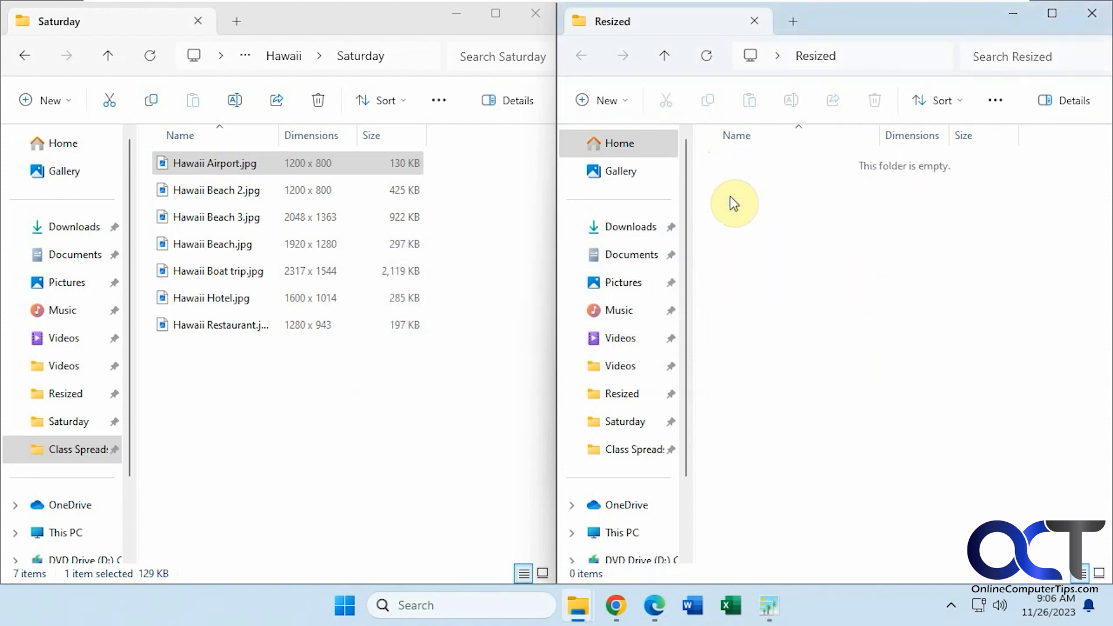
Resize the listed images in Image Resize to a flat 500 by 100 pixels without keeping the aspect ratio.
click(773, 592)
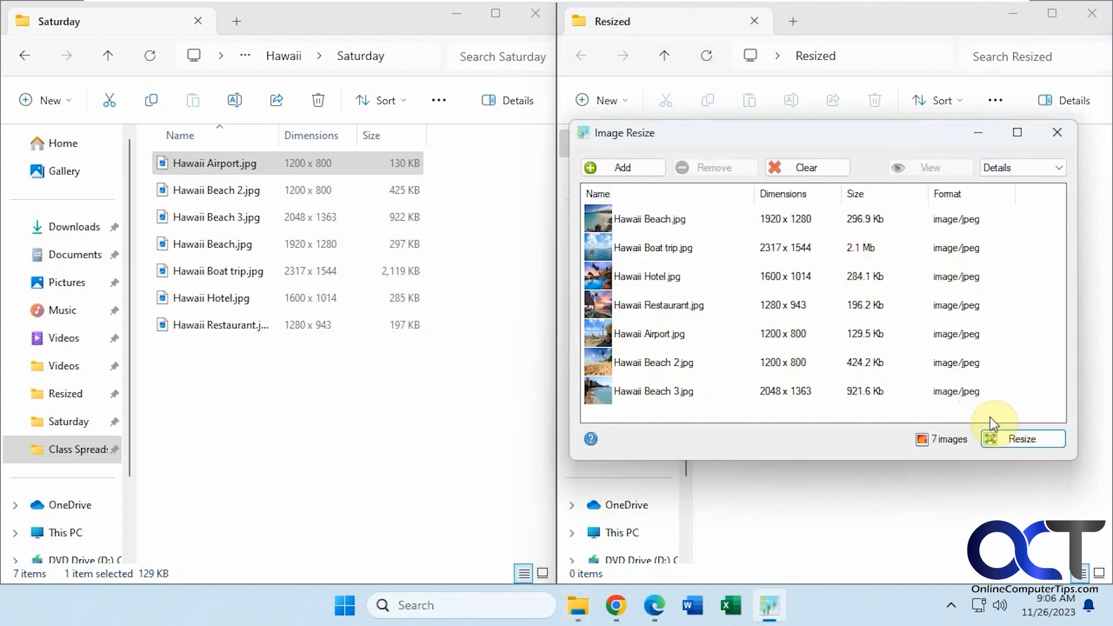
click(1010, 441)
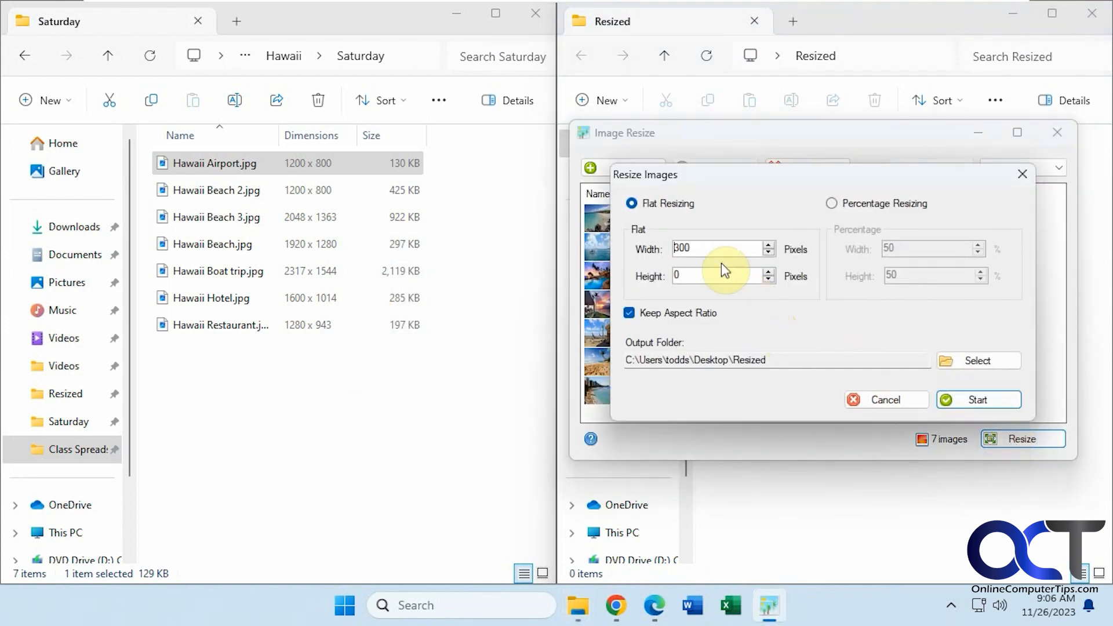
drag(695, 247, 666, 254)
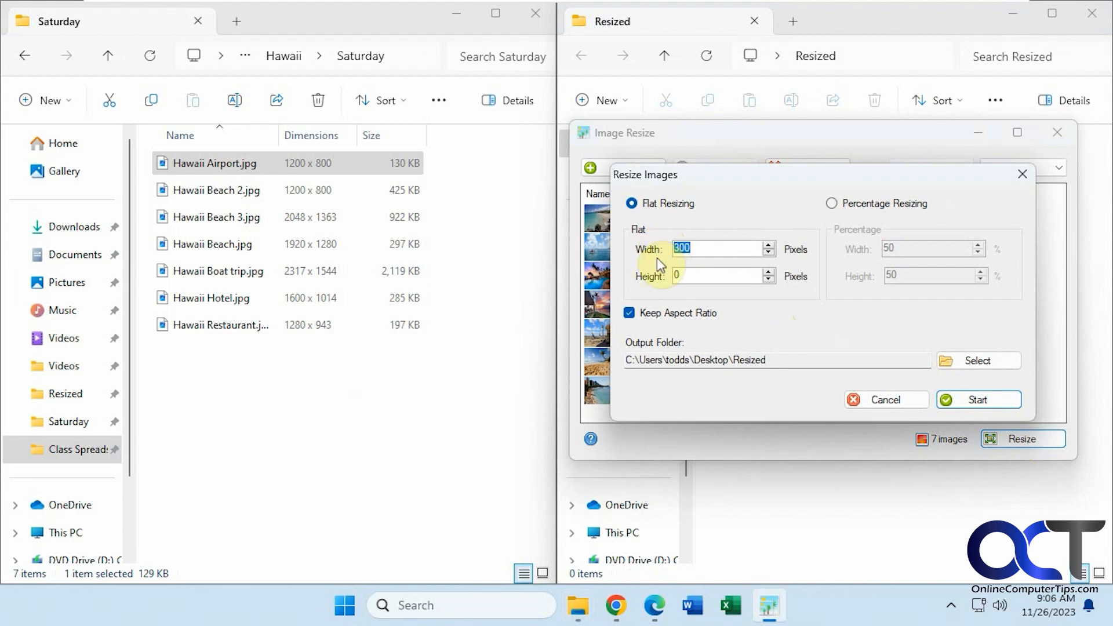
text(500)
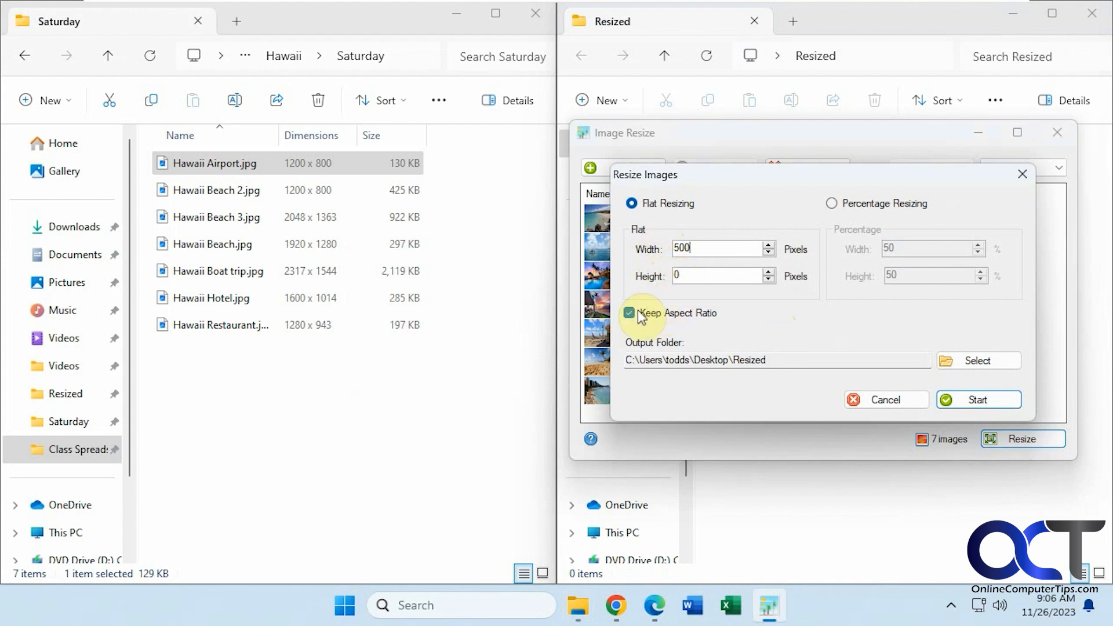
drag(677, 275, 665, 277)
text(100)
click(972, 398)
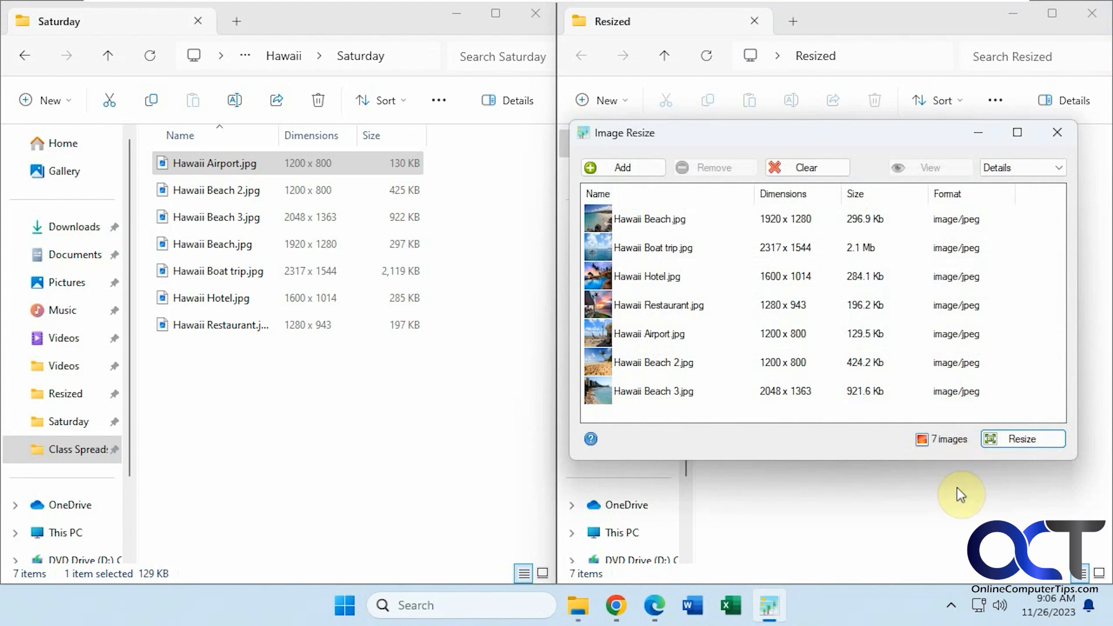
View Hawaii Airport_500x100.jpg and the following beach images from the Resized folder to examine their proportions.
click(958, 499)
click(808, 167)
double_click(809, 167)
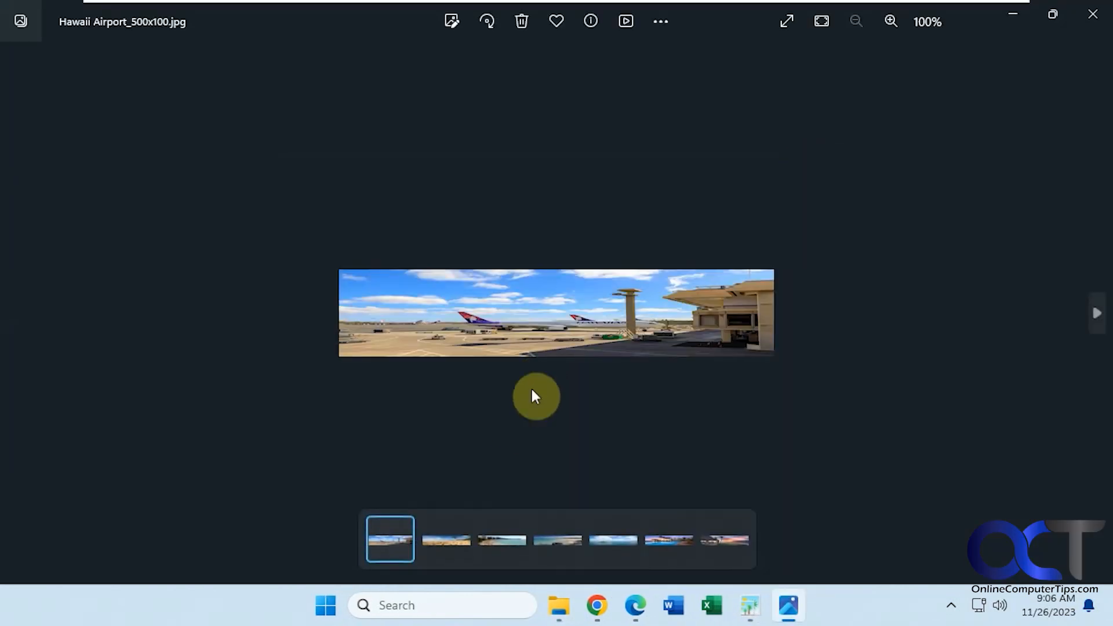
key(Right)
key(Right)
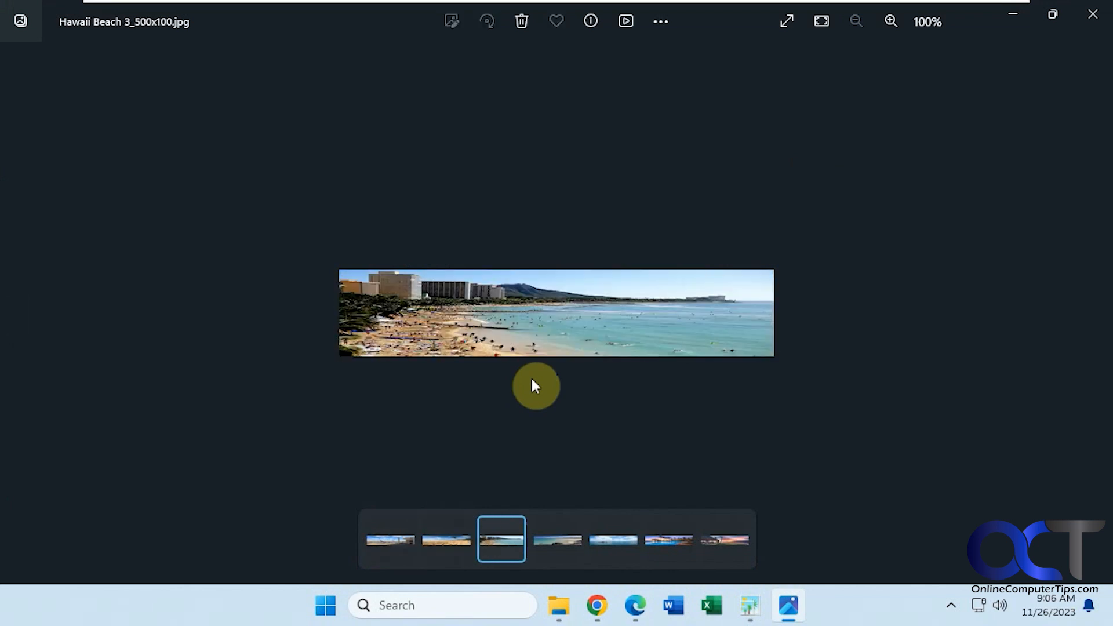
key(Left)
key(Left)
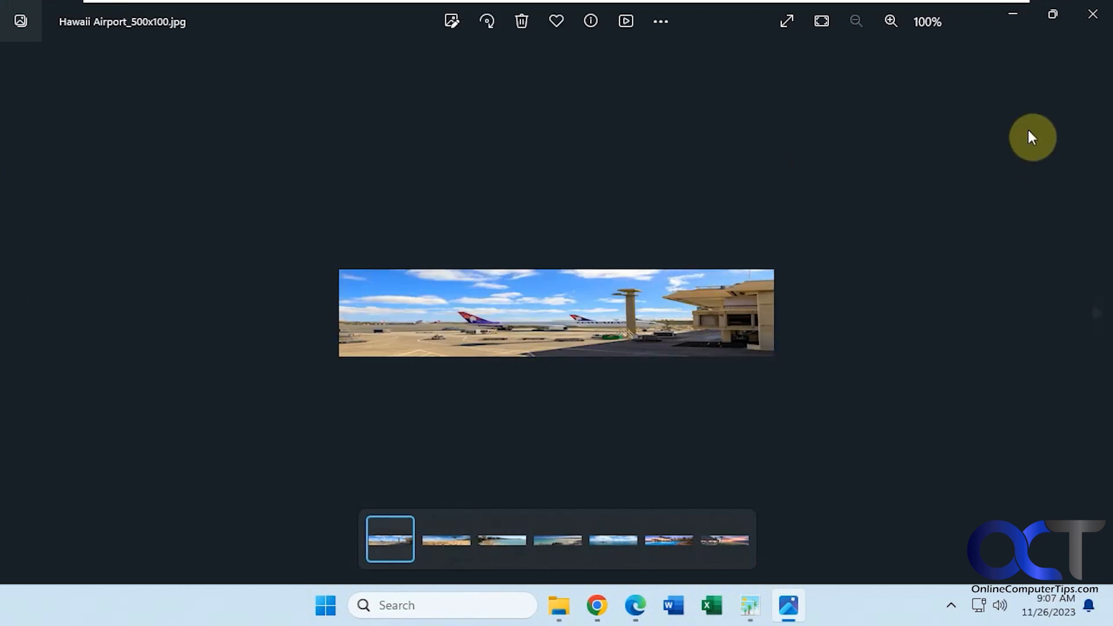
click(1093, 13)
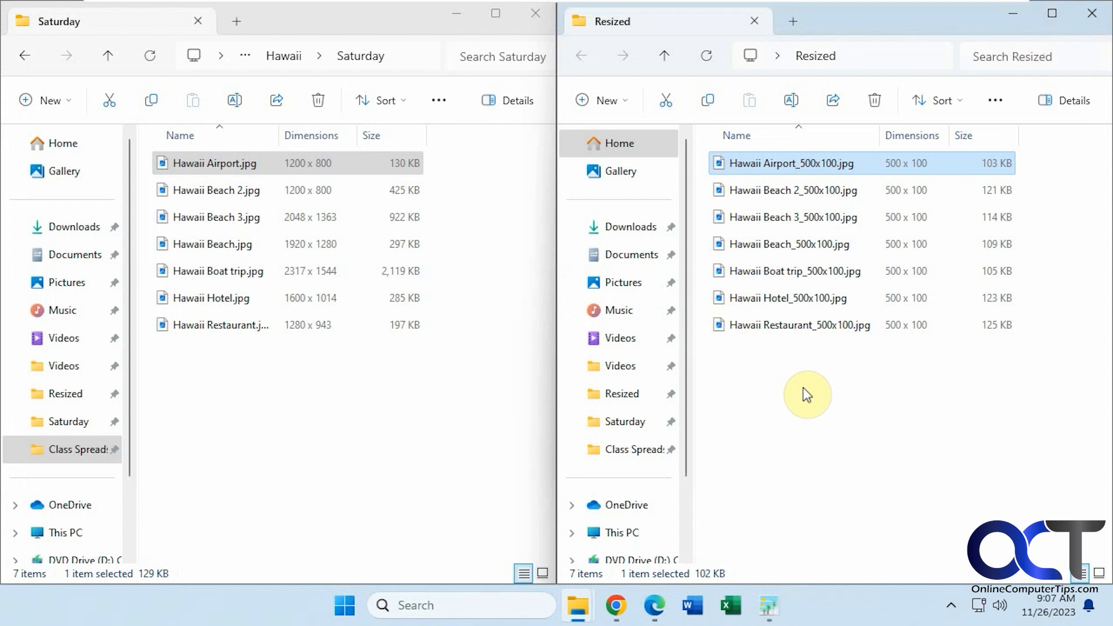
Permanently delete all the 500 by 100 pixel images from the Resized folder.
drag(838, 372, 754, 160)
key(shift+Delete)
key(Return)
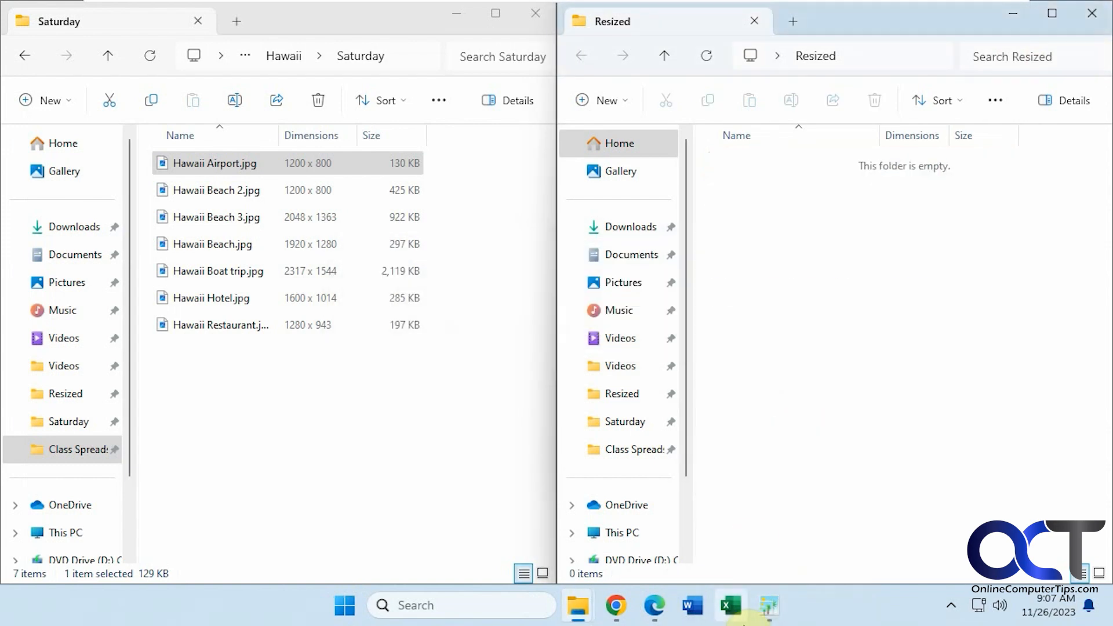
Resize the listed images in Image Resize by percentage, with width and height both set to 200%.
click(768, 615)
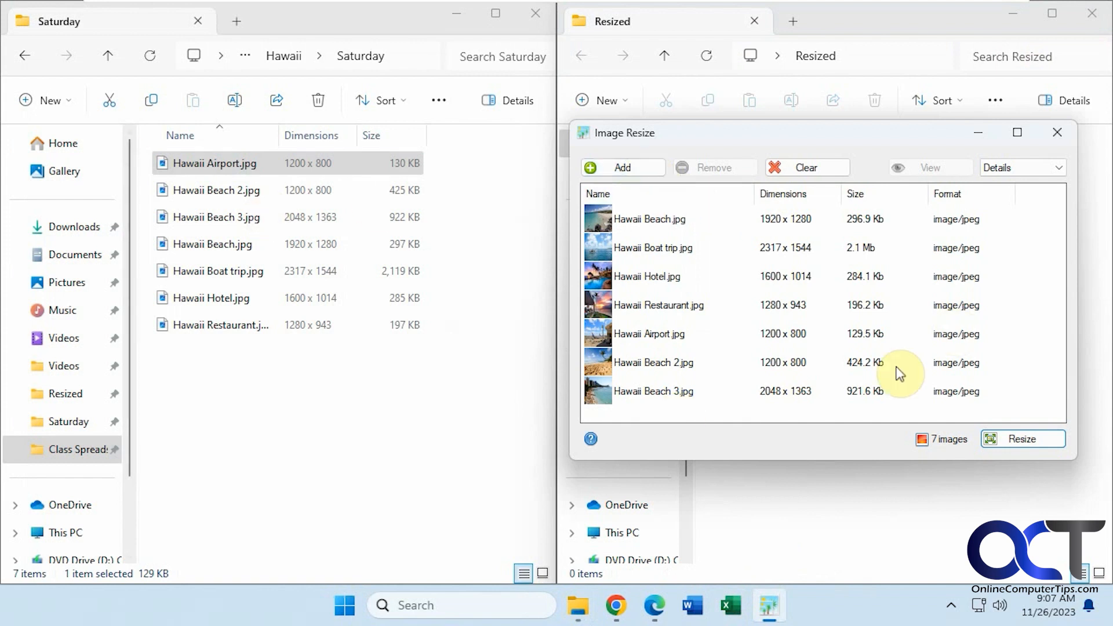
click(1019, 439)
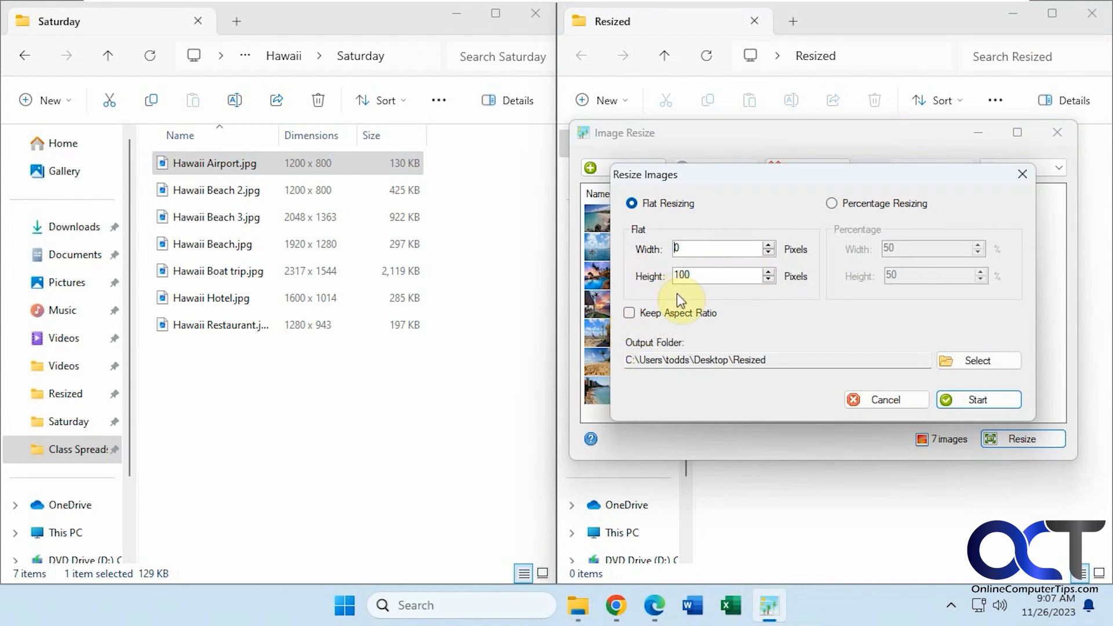
click(832, 205)
drag(896, 248, 856, 246)
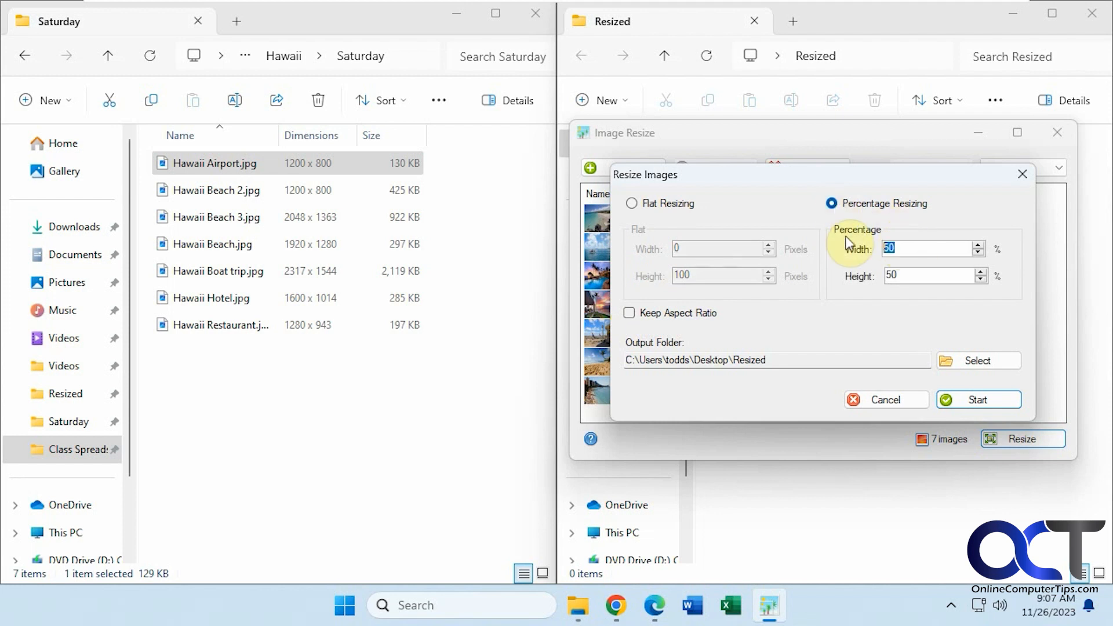
text(200)
drag(911, 275, 860, 277)
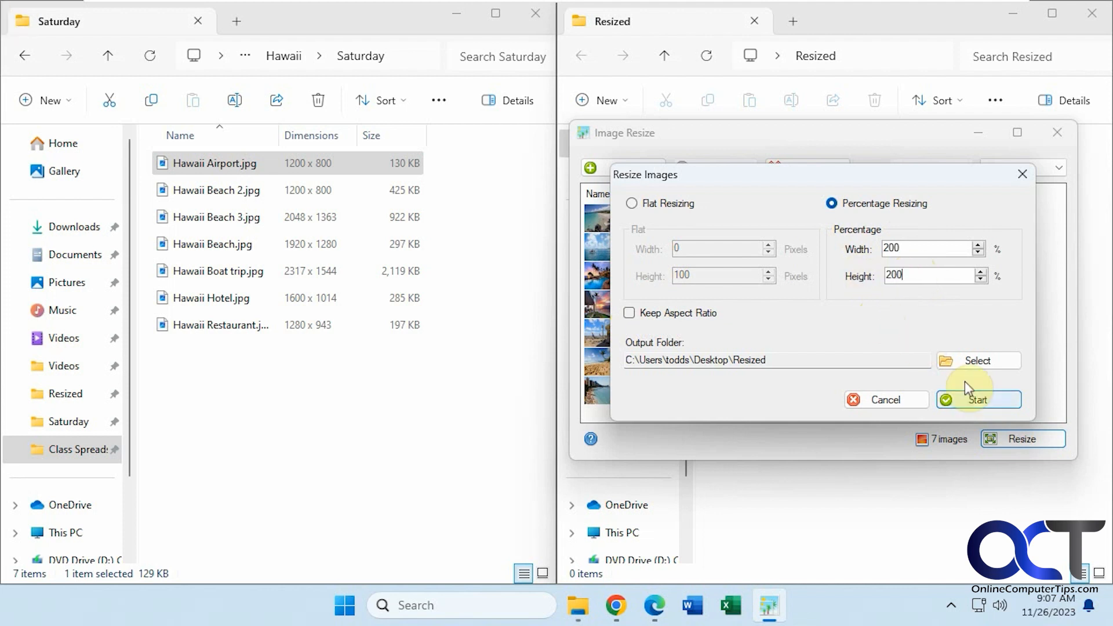
click(975, 399)
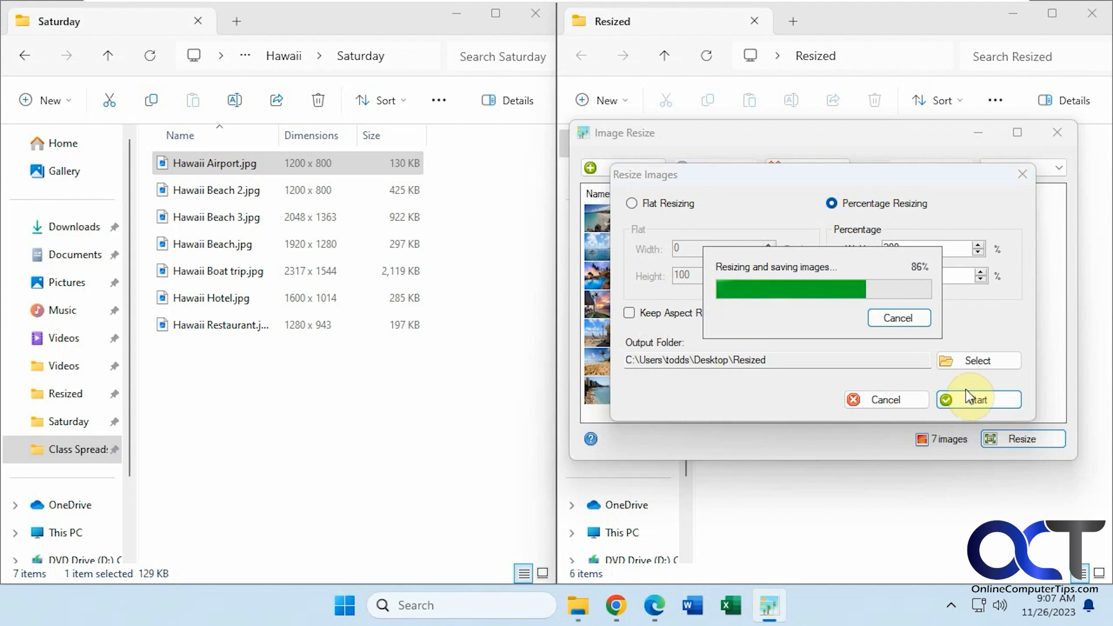
Check the new files in the Resized folder and view Hawaii Airport_2400x1600.jpg.
click(992, 439)
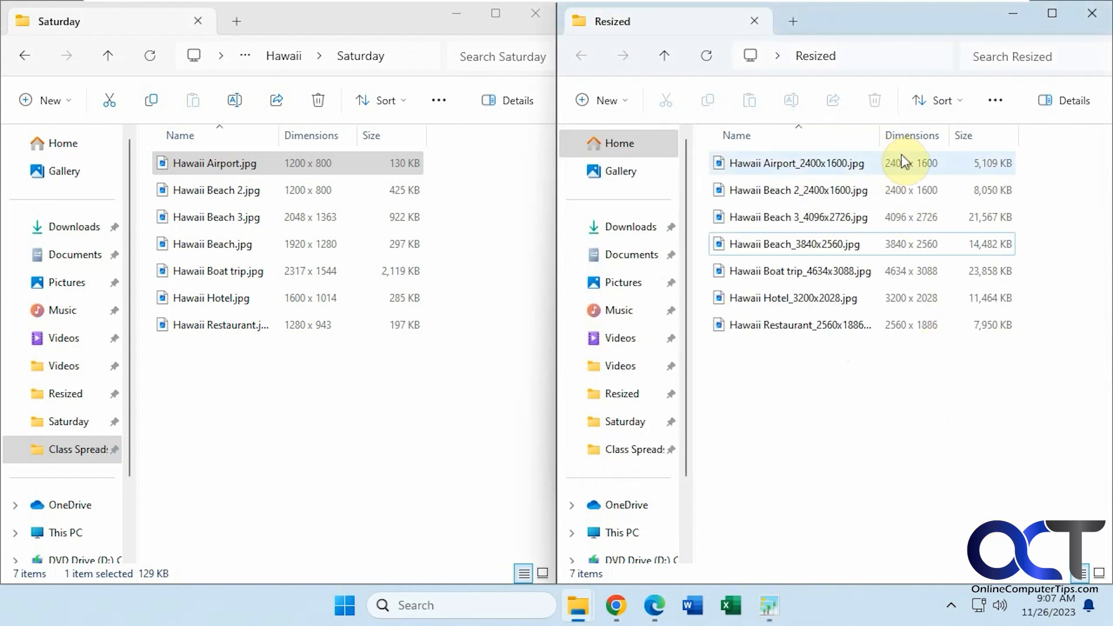
double_click(856, 167)
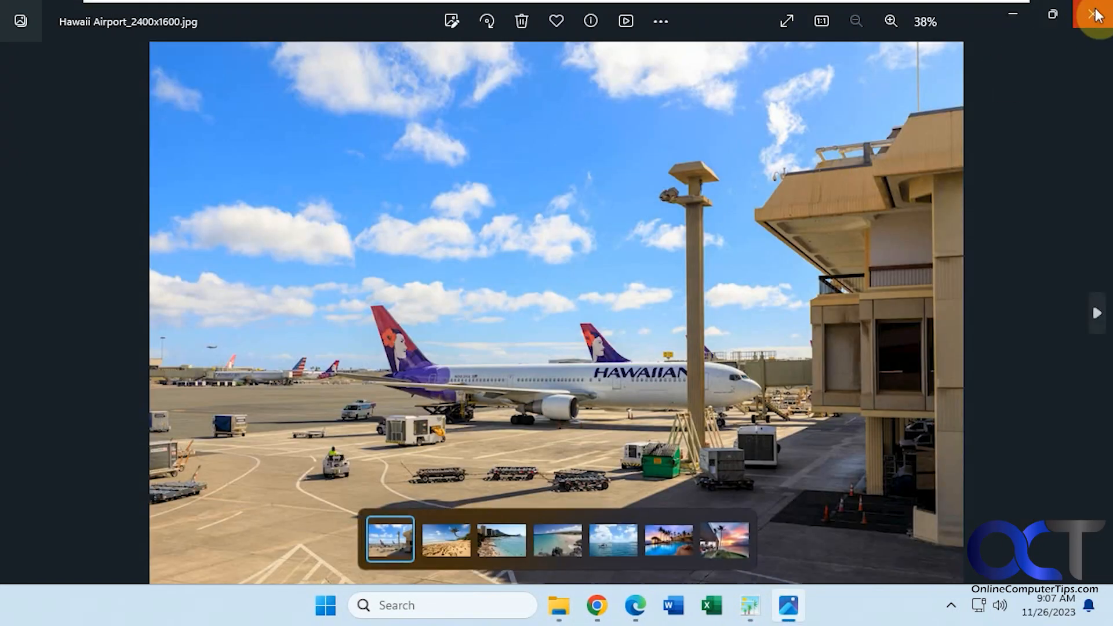
click(1092, 14)
Permanently delete all the images enlarged to 200% from the Resized folder.
drag(879, 426, 763, 164)
key(shift+Delete)
key(Return)
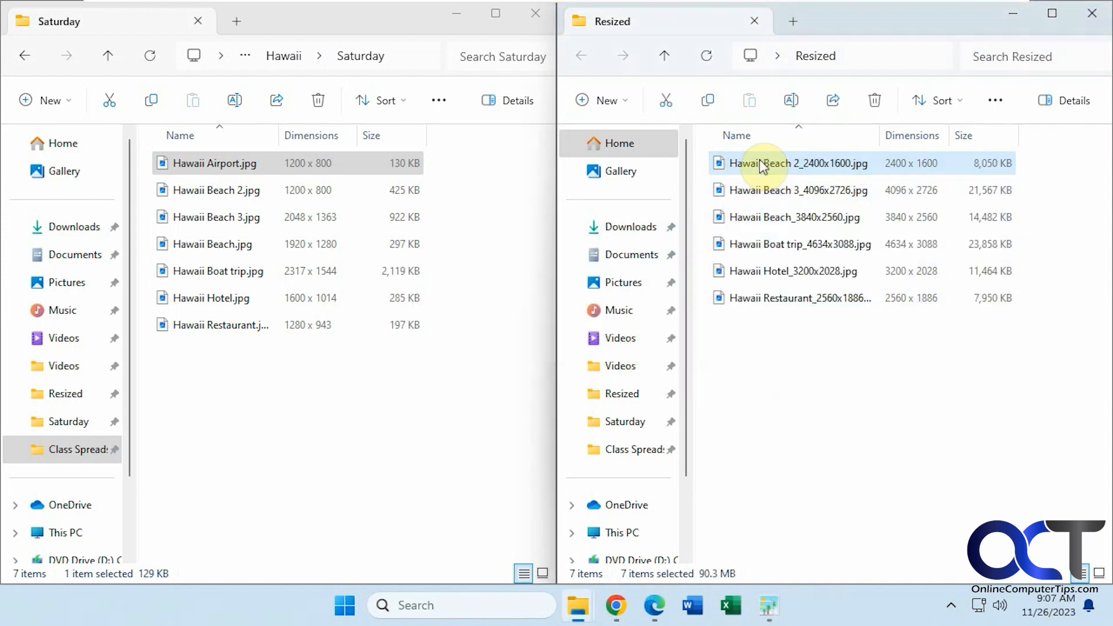
Resize the listed images in Image Resize by percentage, with width at 200% and height set to 500%.
click(770, 604)
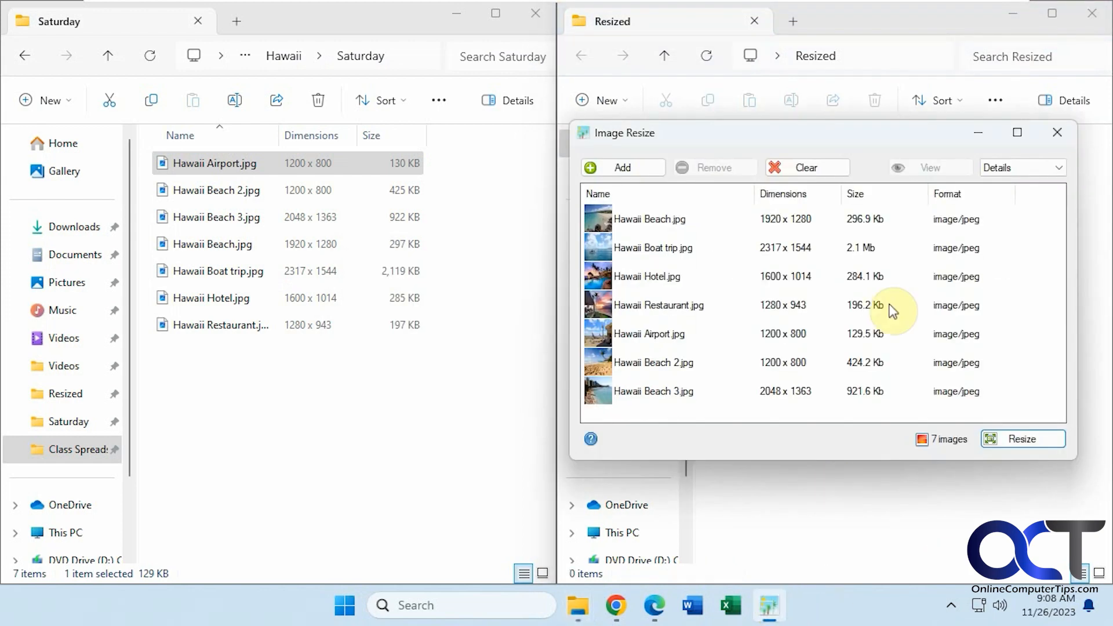
click(1029, 439)
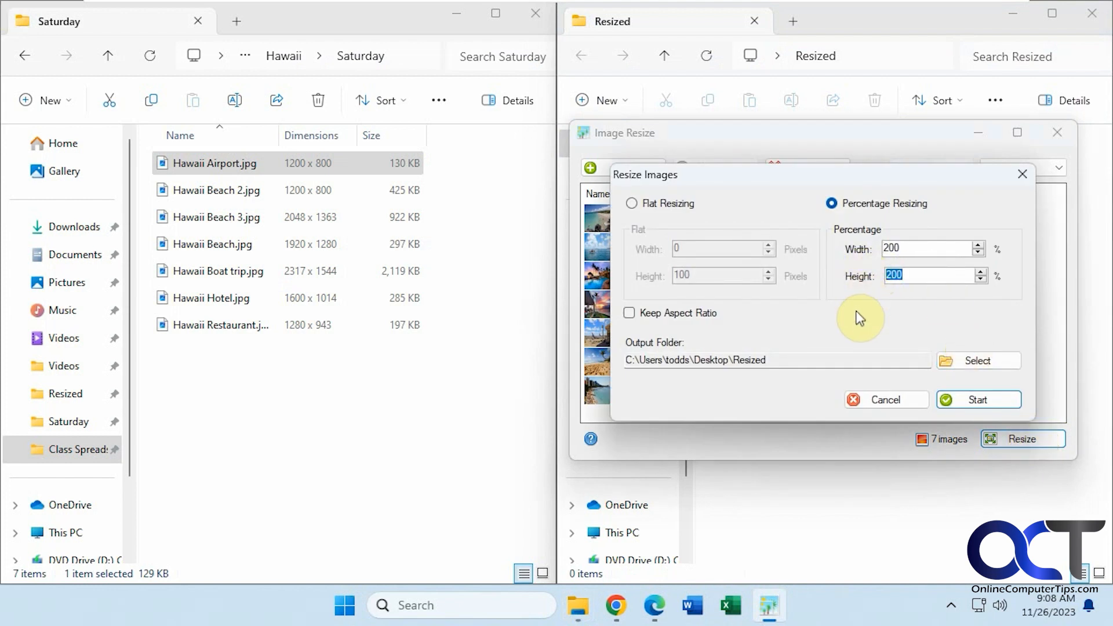
text(50)
click(982, 405)
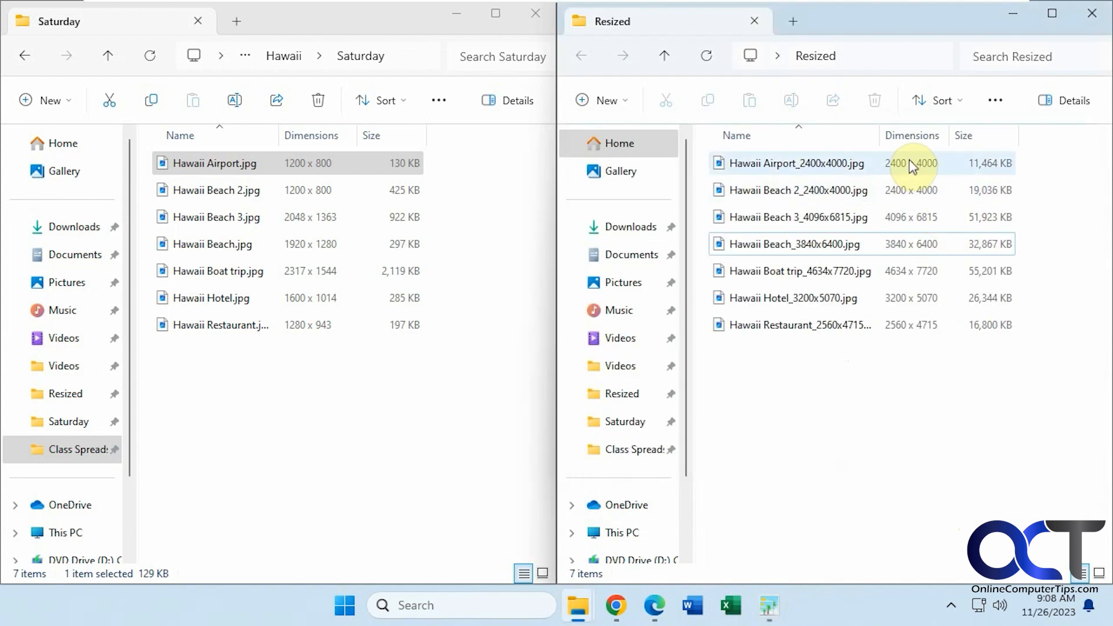
View Hawaii Airport_2400x4000.jpg from the Resized folder to examine its proportions.
double_click(909, 158)
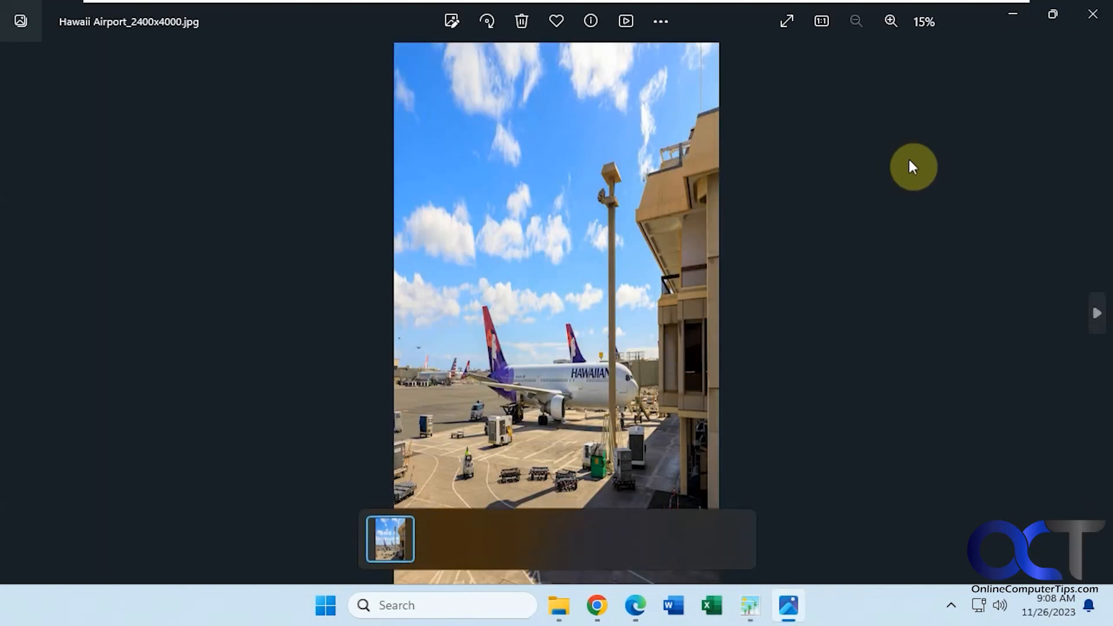
click(1086, 19)
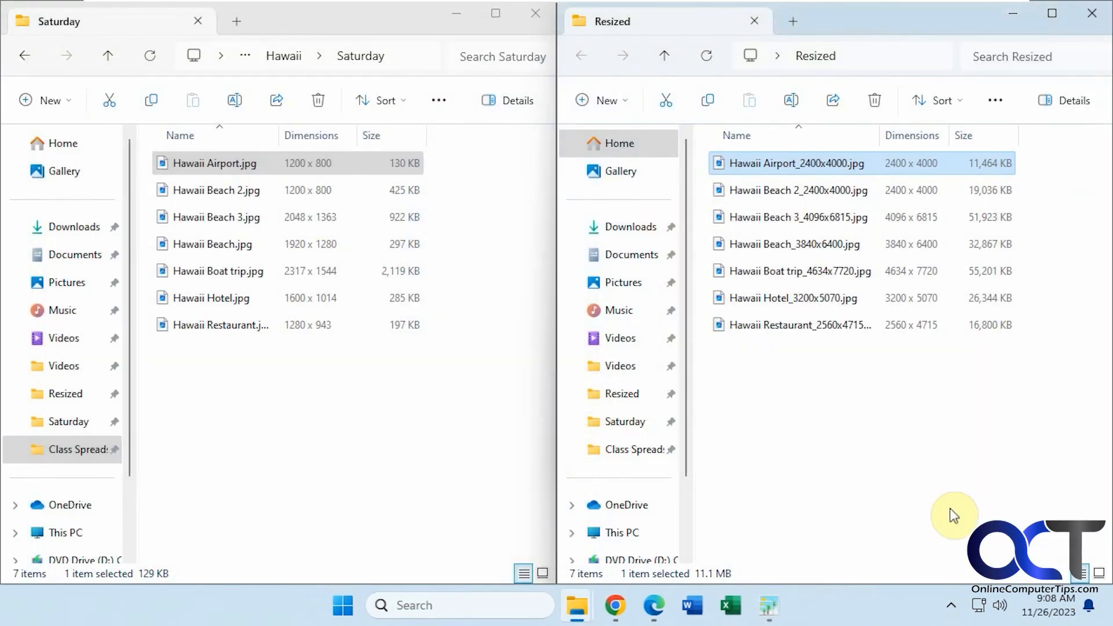
click(780, 609)
click(998, 441)
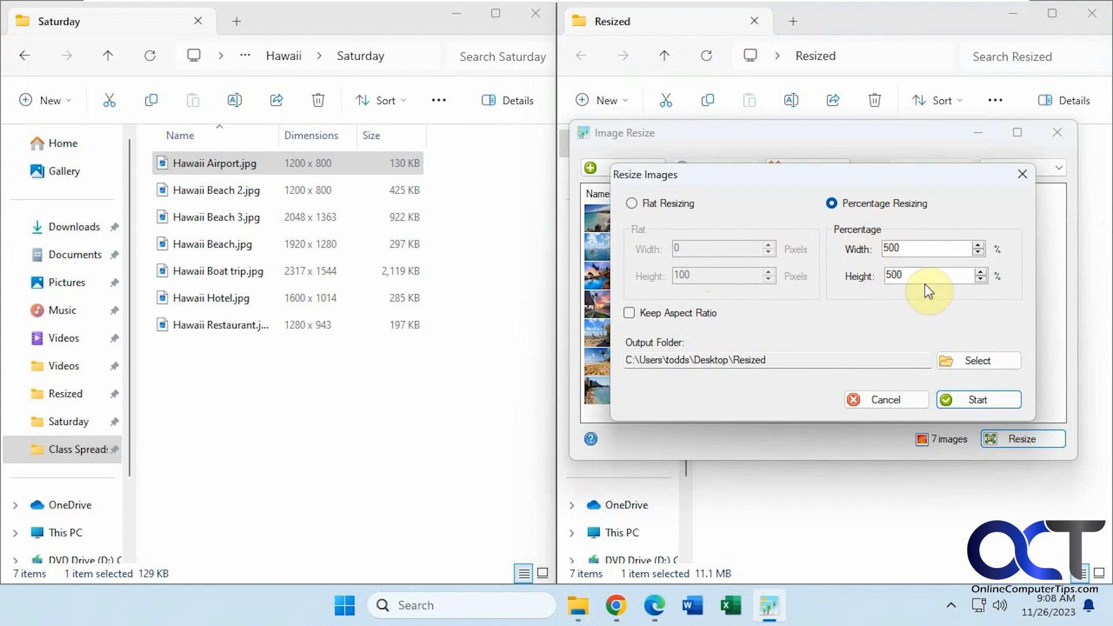
click(919, 404)
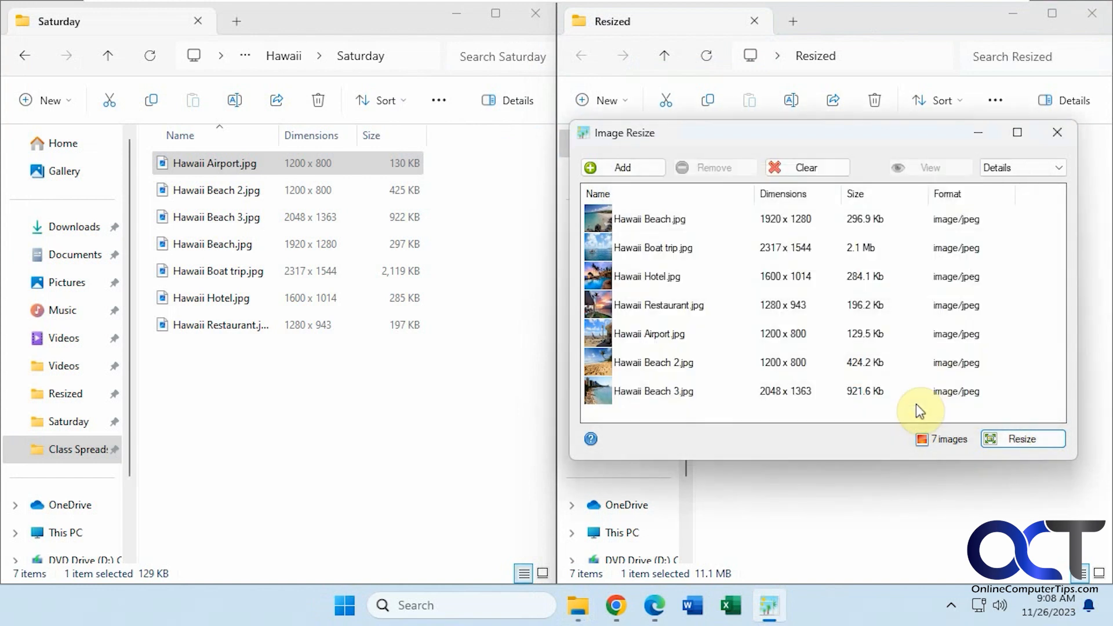